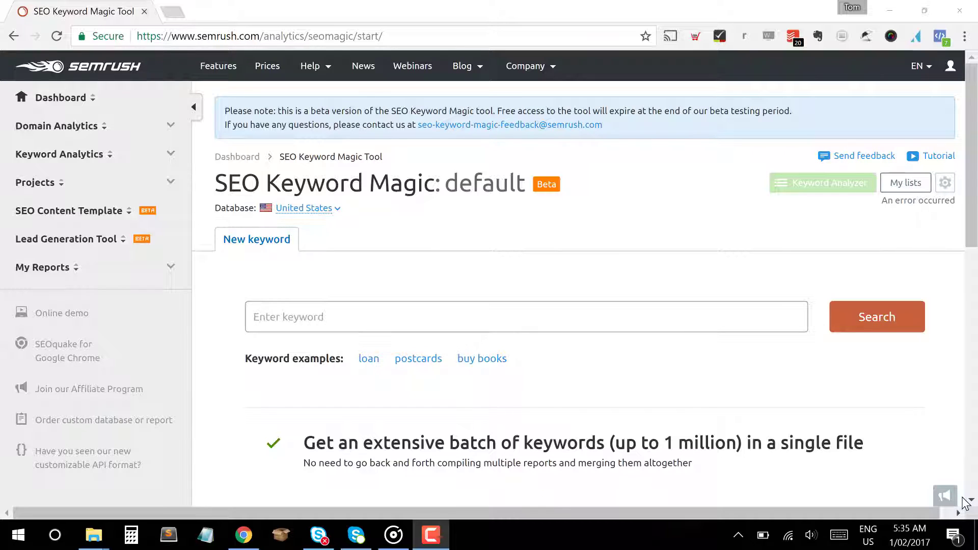
Step: Reload SEO Keyword Magic from the Keyword Analytics sidebar, leaving the current page
scroll(455, 326, "down", 2)
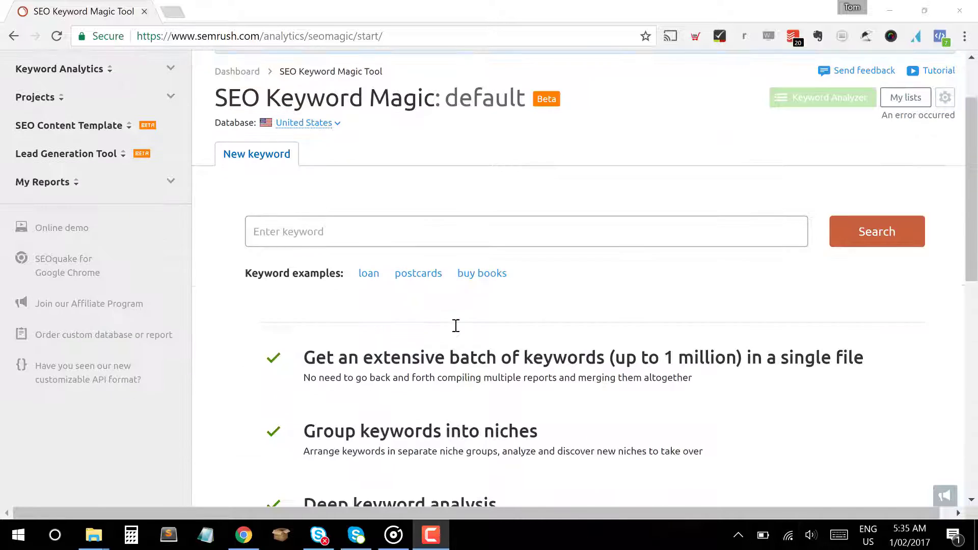
scroll(600, 389, "down", 3)
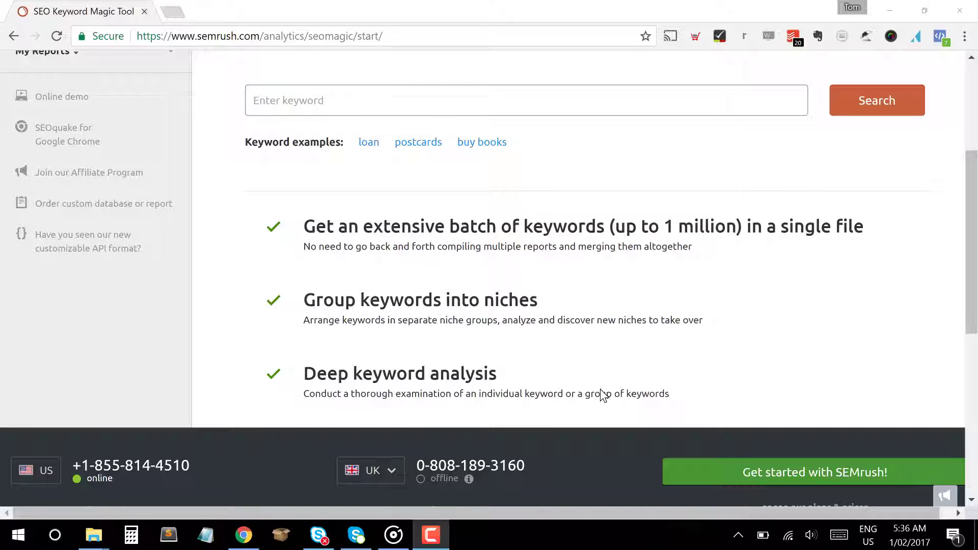
scroll(600, 390, "up", 4)
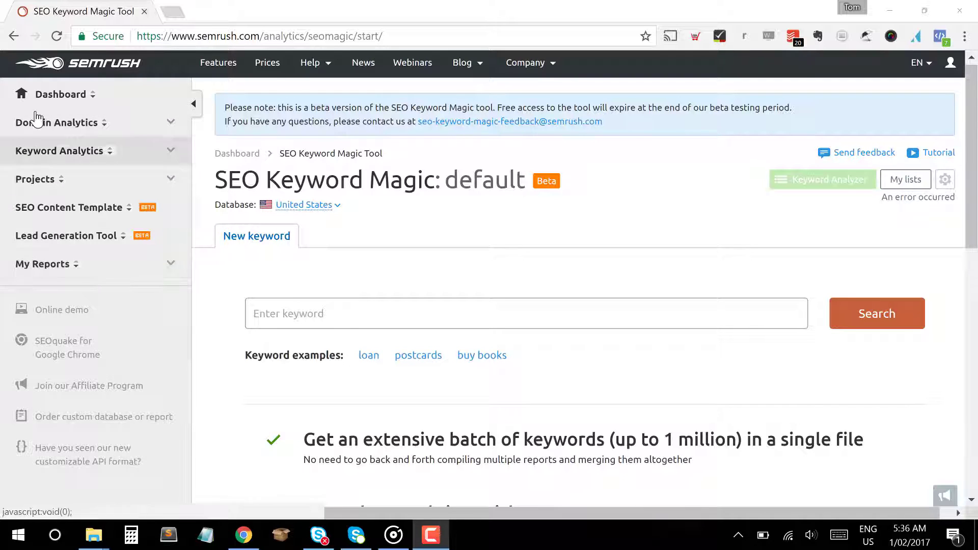
left_click(139, 157)
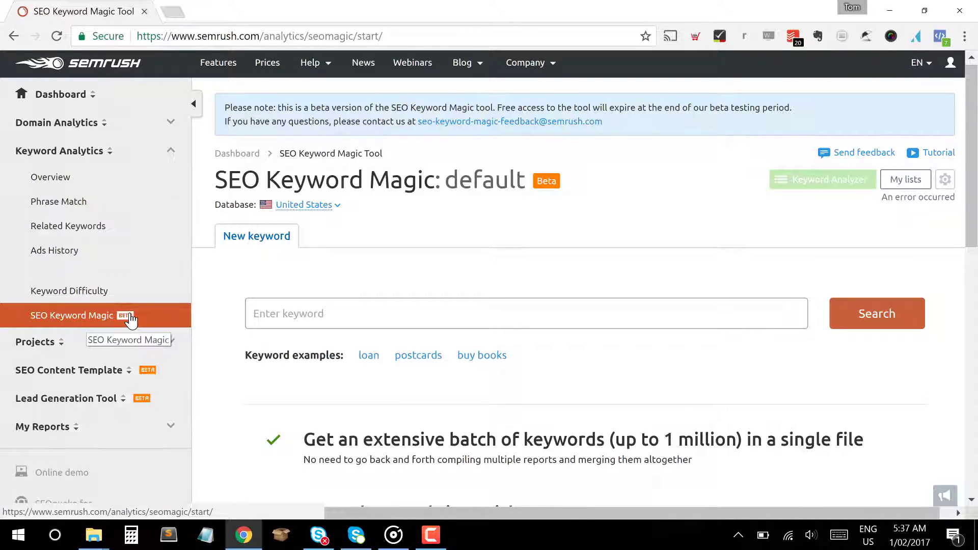
left_click(102, 317)
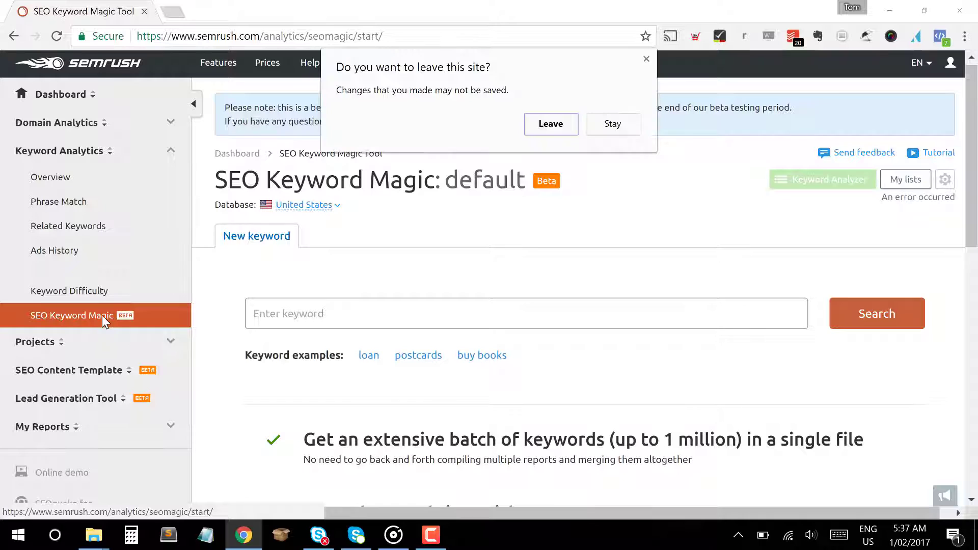
left_click(555, 128)
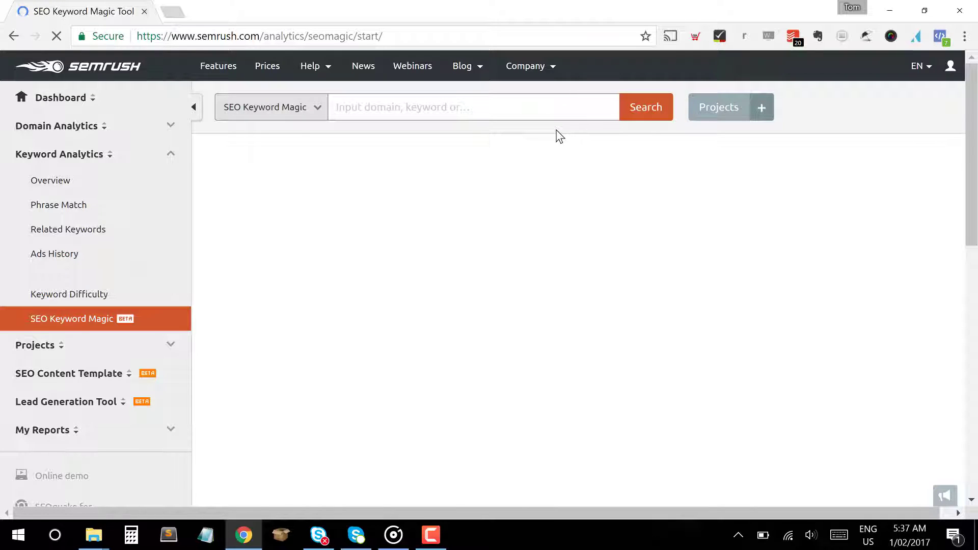
Step: Reopen Keyword Magic and close the leftover 'coffee' keyword search
scroll(577, 277, "down", 3)
left_click(62, 320)
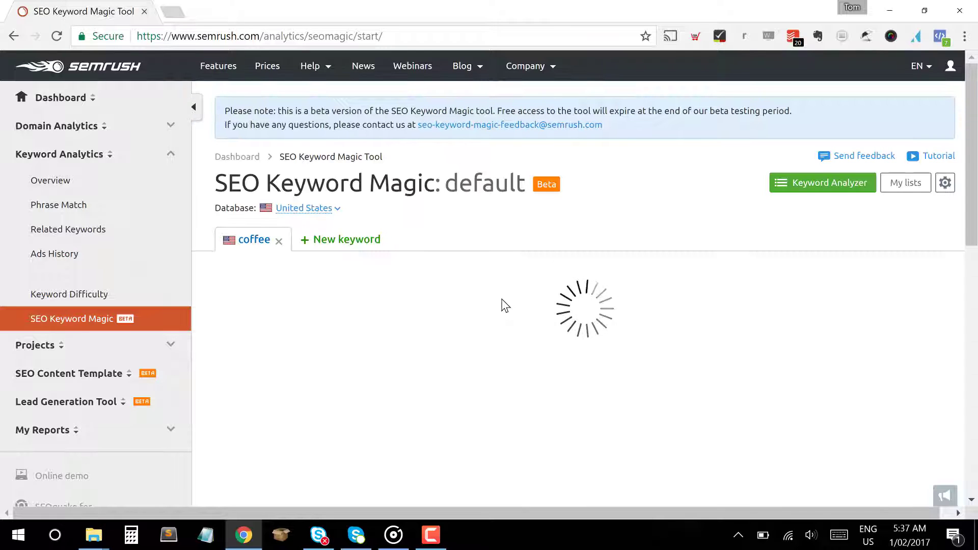
left_click(278, 242)
scroll(599, 300, "down", 2)
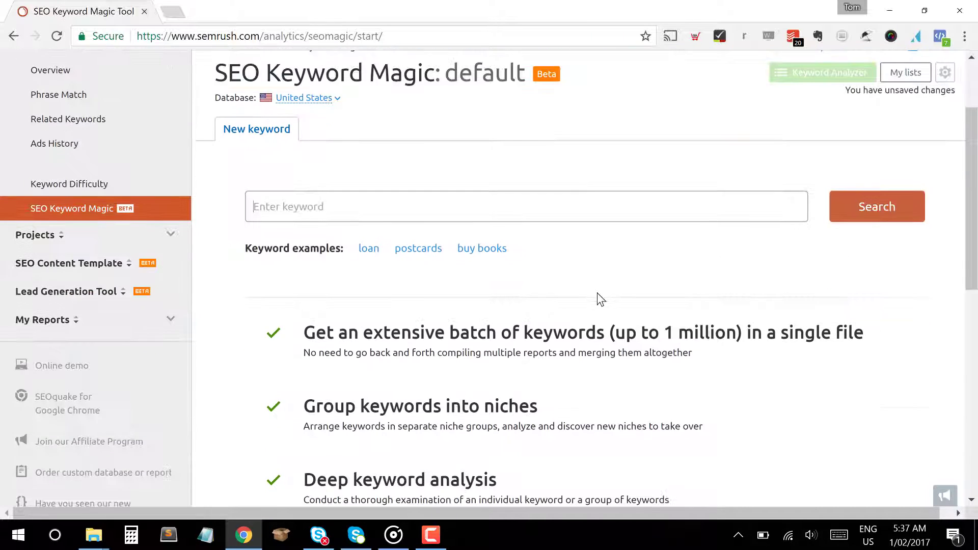
scroll(598, 299, "up", 2)
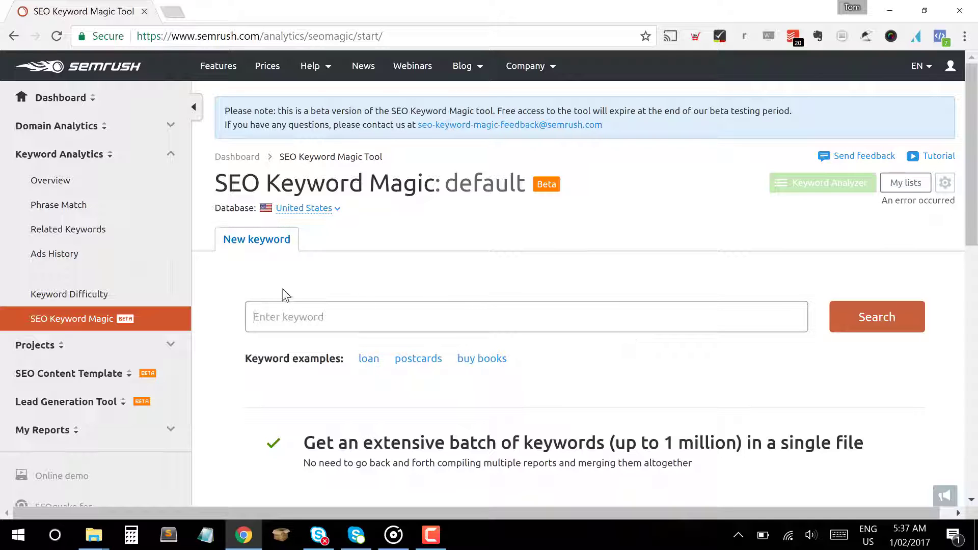
left_click(316, 212)
scroll(639, 362, "down", 3)
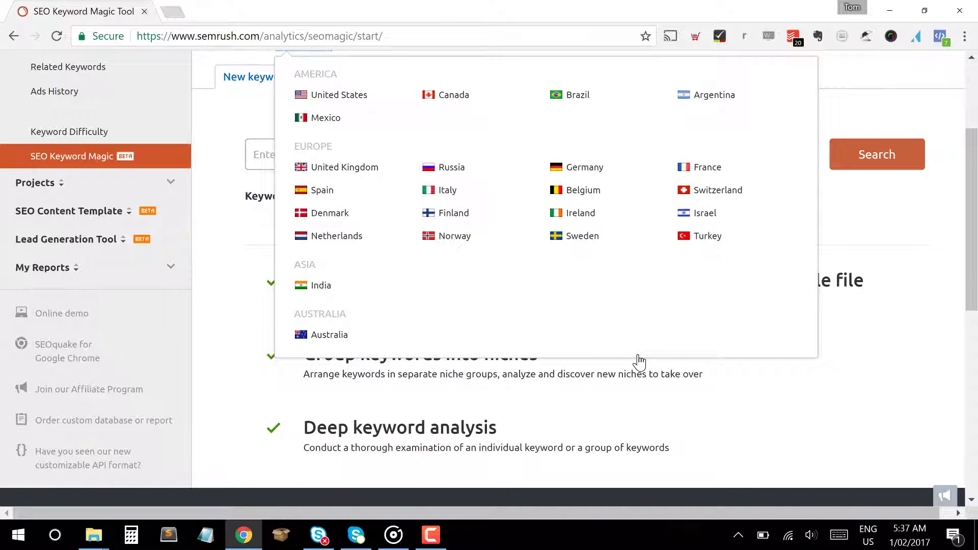
scroll(382, 203, "up", 3)
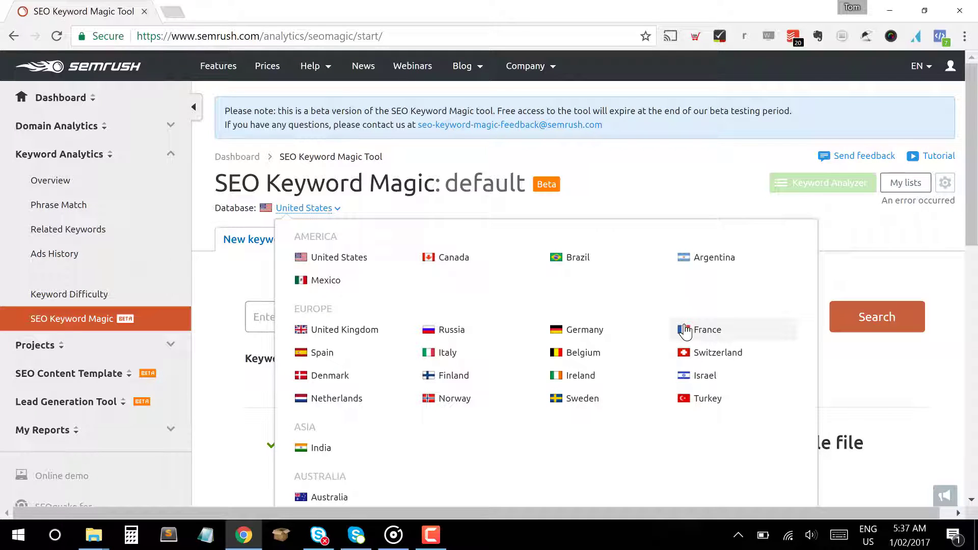
scroll(461, 453, "down", 1)
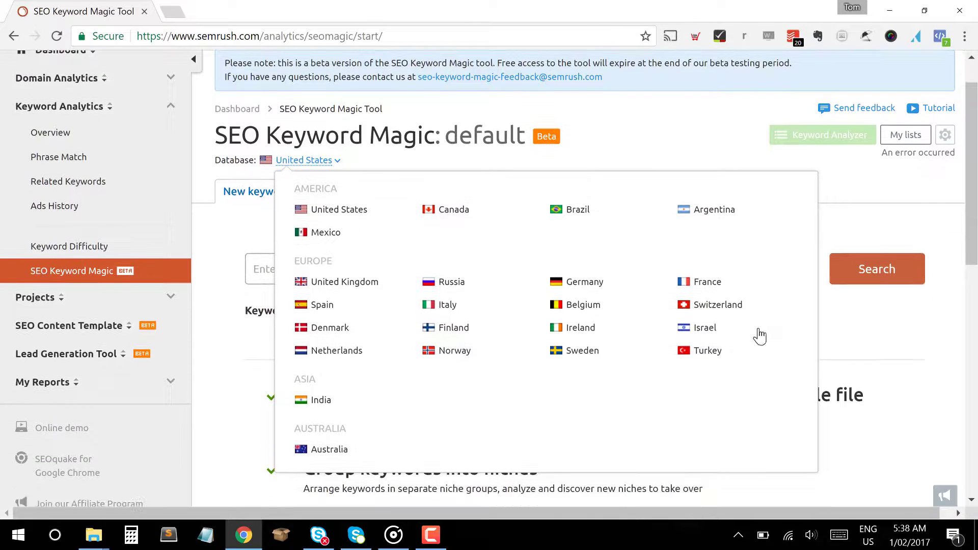
left_click(927, 339)
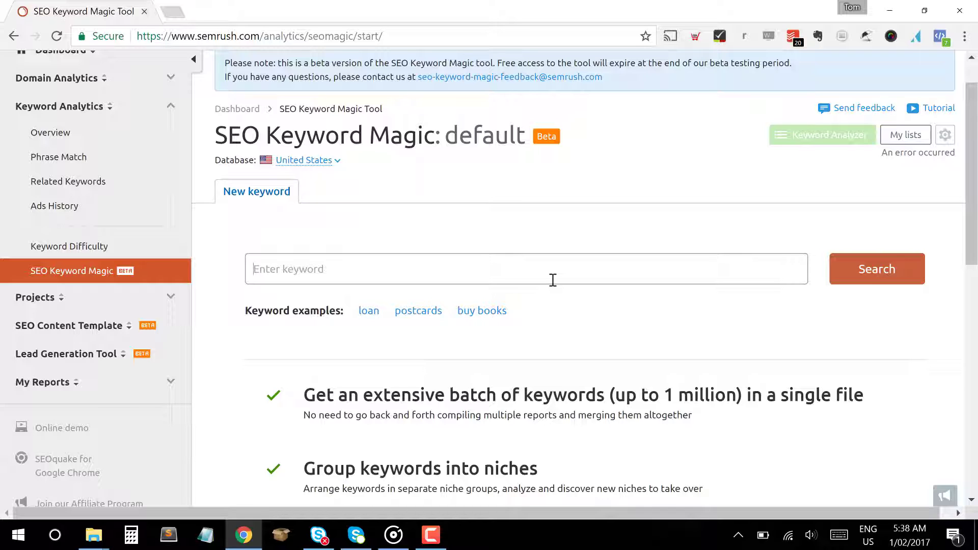
Step: Run a Keyword Magic search for 'breakfast' and look over the results
type("breakfast")
key("Return")
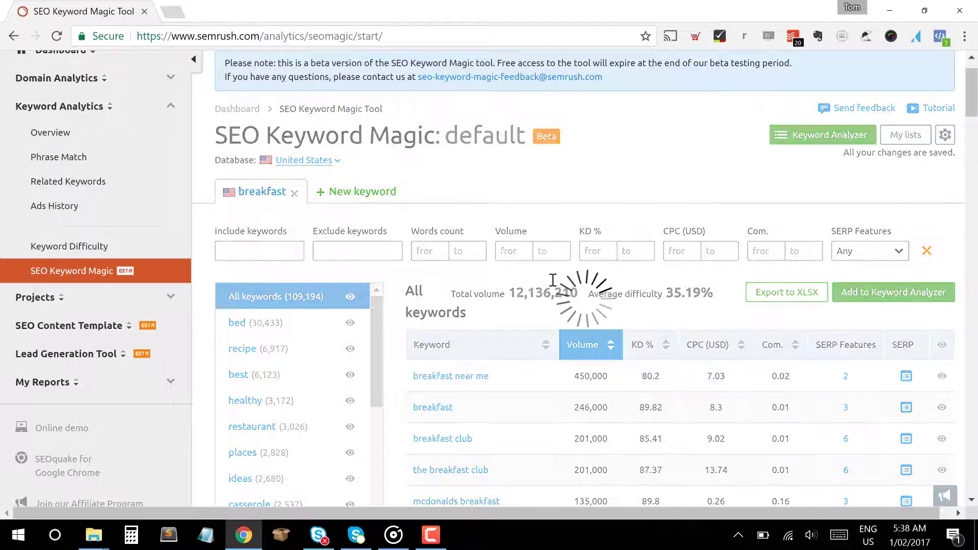
scroll(553, 283, "down", 4)
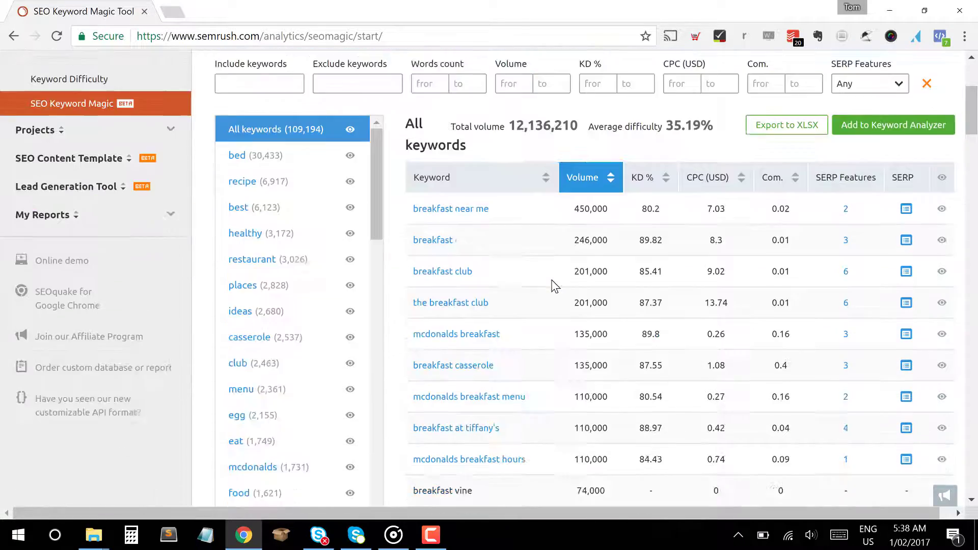
scroll(554, 285, "up", 4)
scroll(554, 286, "up", 2)
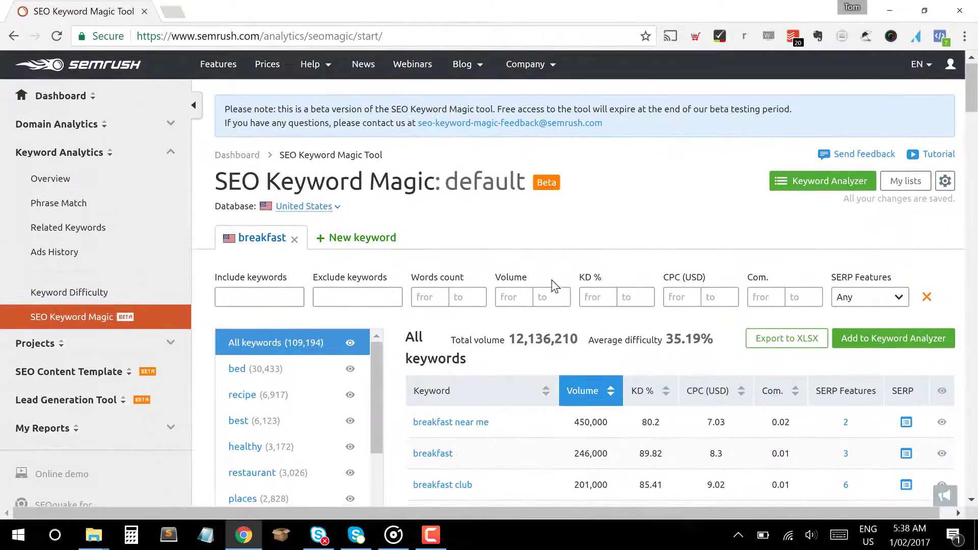
scroll(551, 282, "down", 2)
scroll(553, 285, "up", 2)
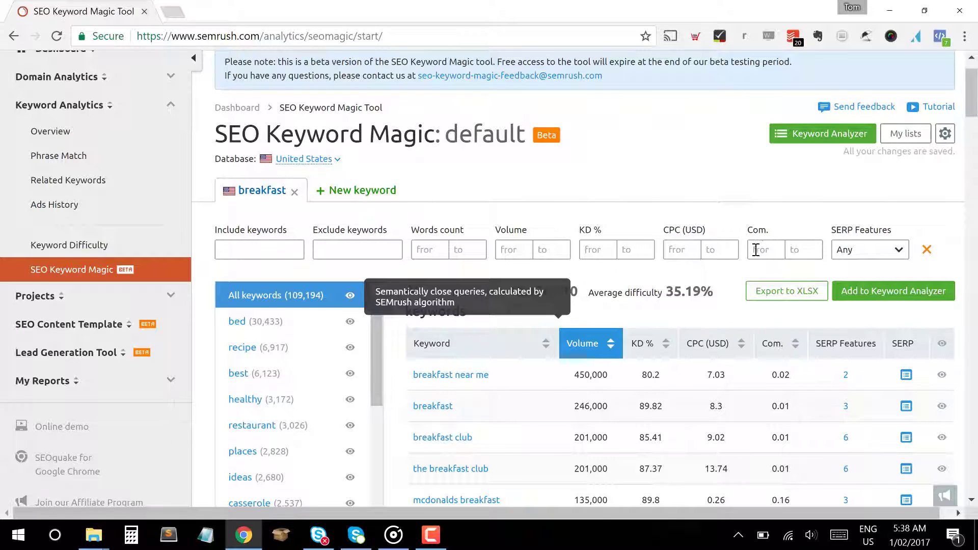
Step: Highlight the 12,136,210 total volume figure, then clear the highlights
double_click(553, 291)
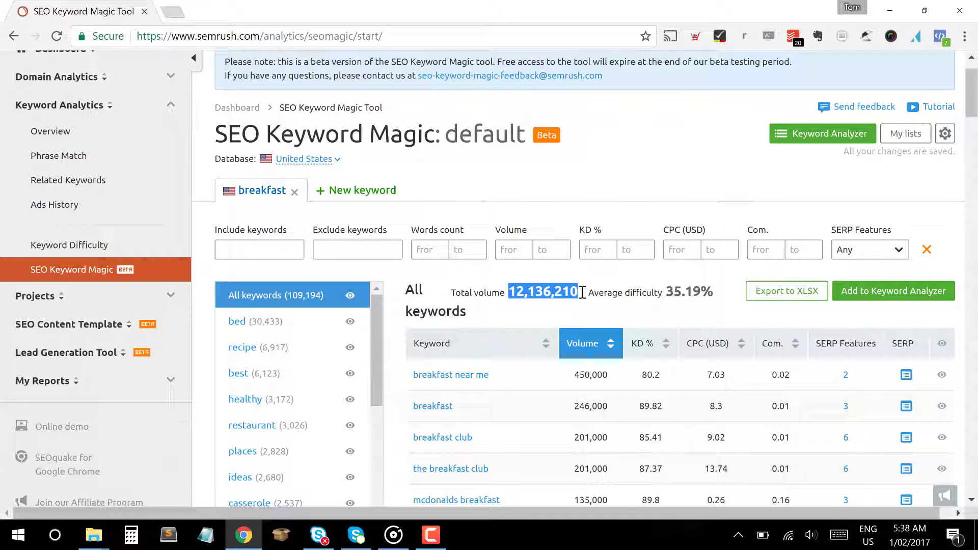
left_click(662, 292)
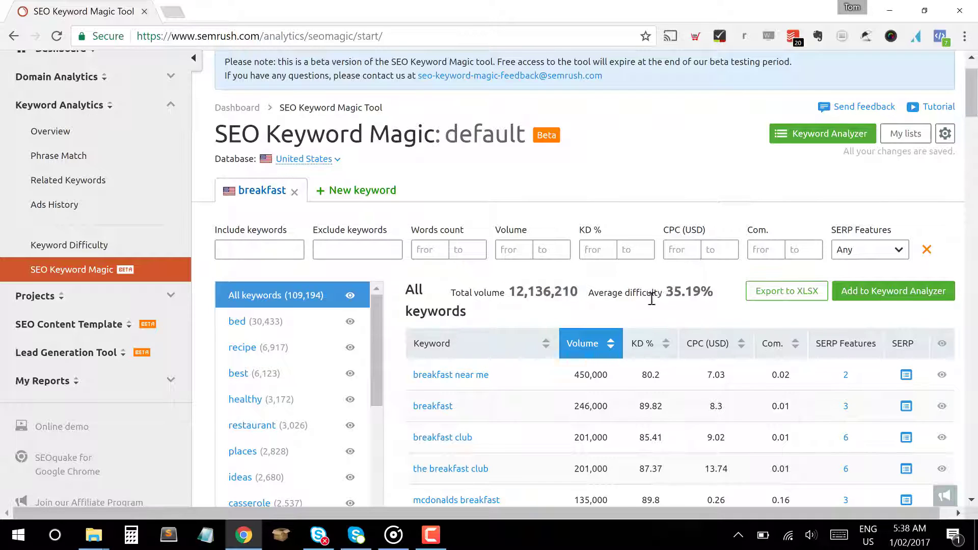
left_click(687, 293)
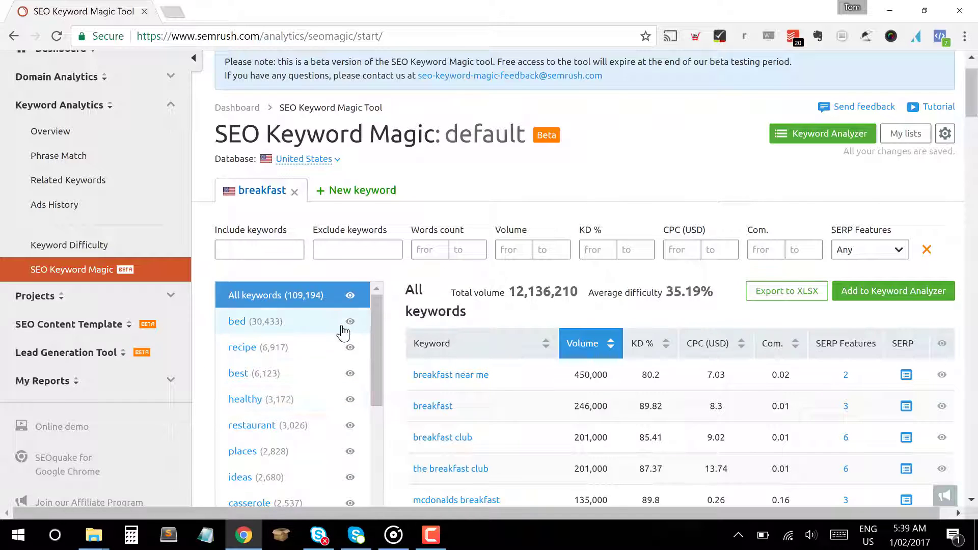
scroll(343, 336, "down", 2)
scroll(342, 338, "up", 2)
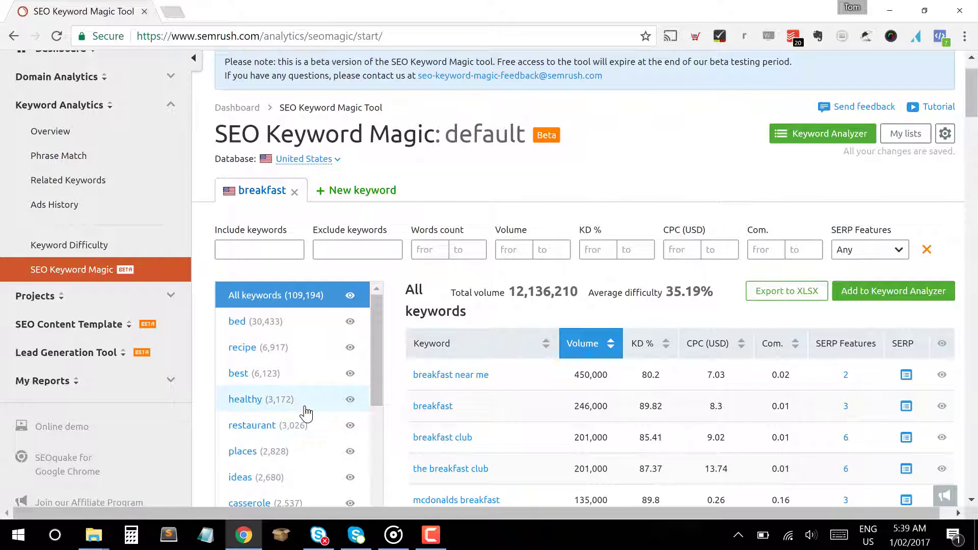
scroll(306, 407, "down", 5)
scroll(306, 413, "up", 5)
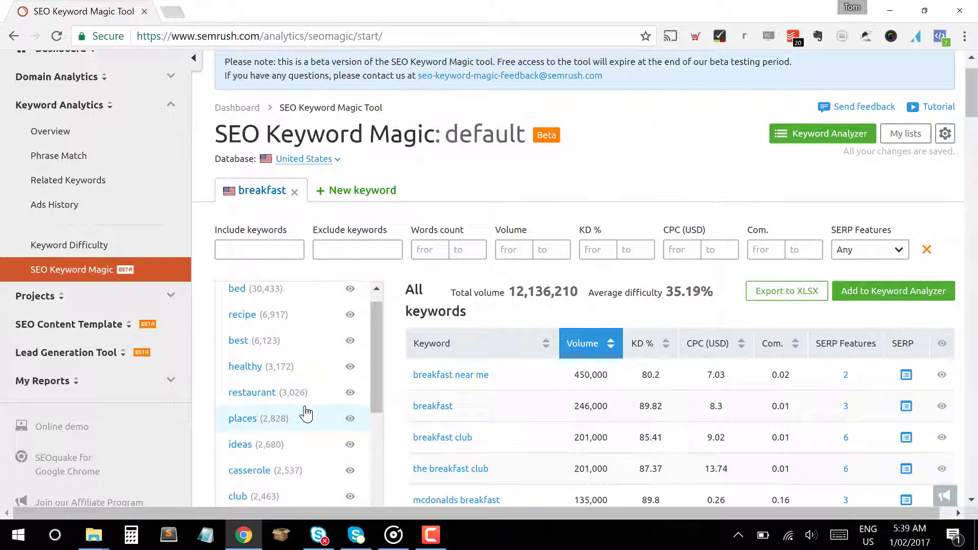
scroll(306, 414, "down", 3)
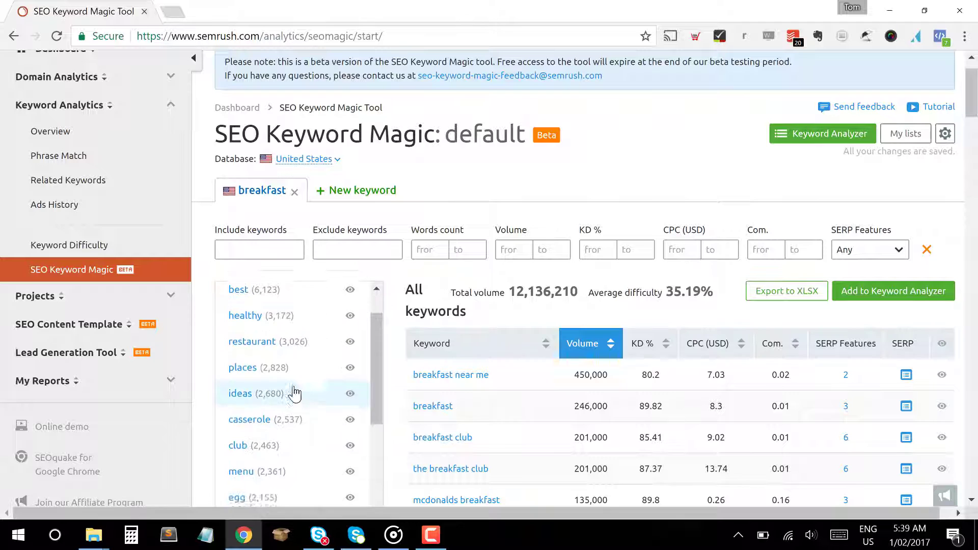
left_click(297, 402)
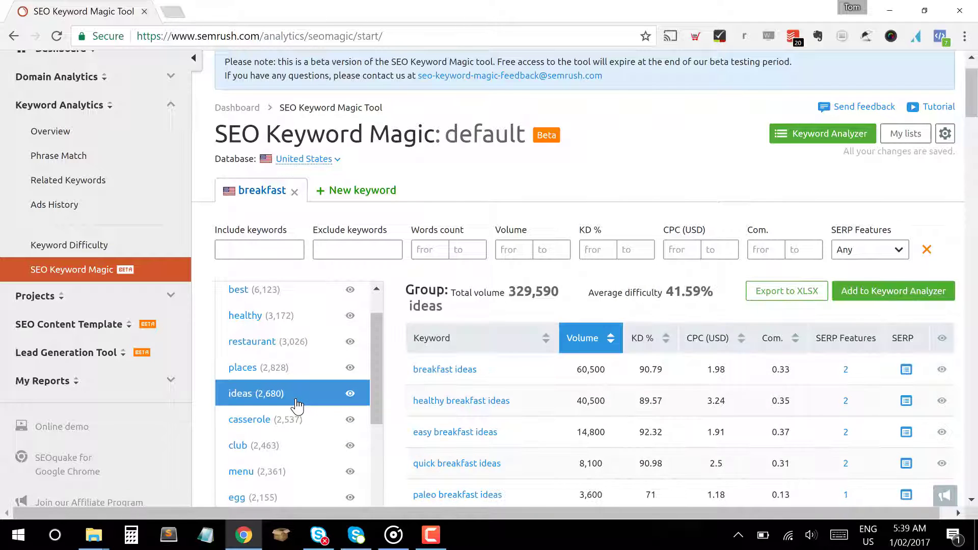
scroll(652, 412, "down", 3)
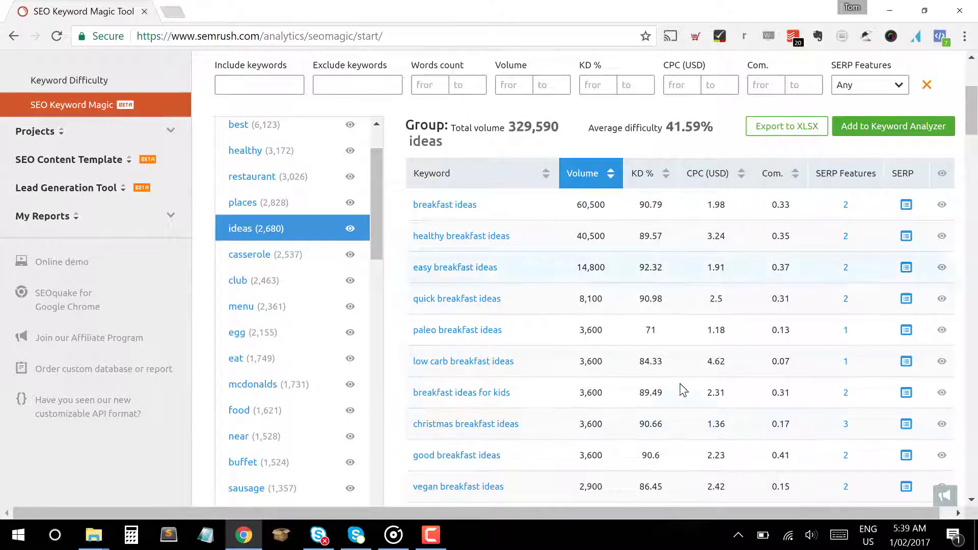
scroll(680, 388, "down", 10)
scroll(683, 389, "up", 13)
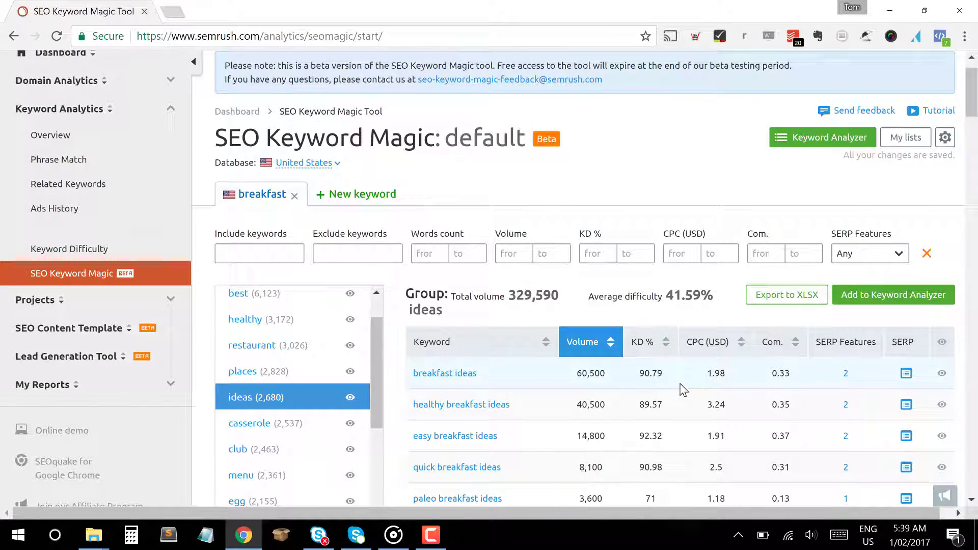
scroll(683, 390, "down", 20)
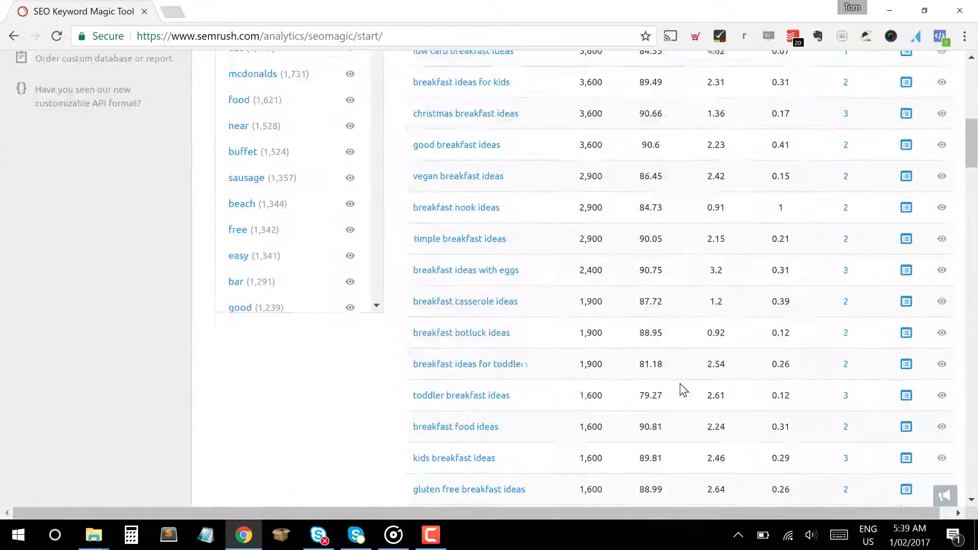
scroll(682, 390, "down", 10)
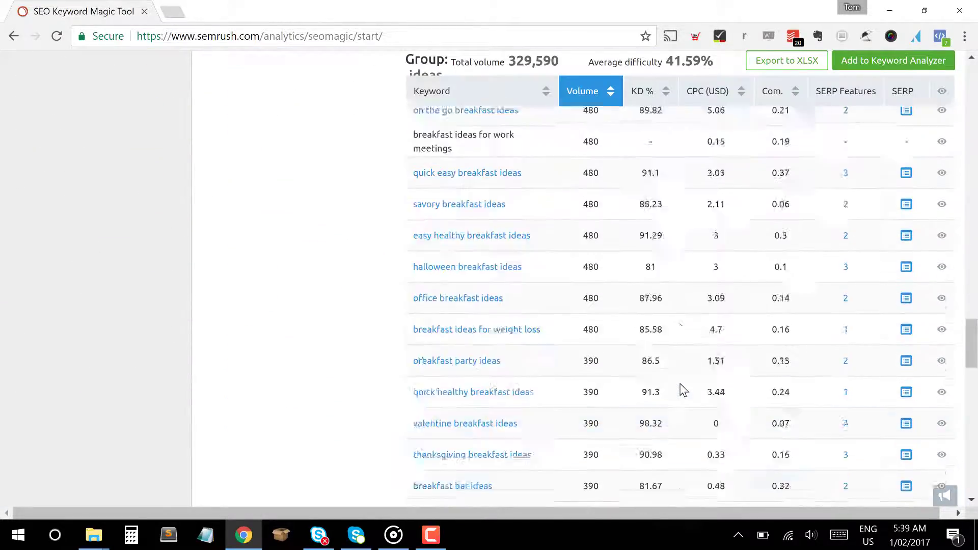
scroll(682, 389, "up", 20)
scroll(682, 390, "up", 15)
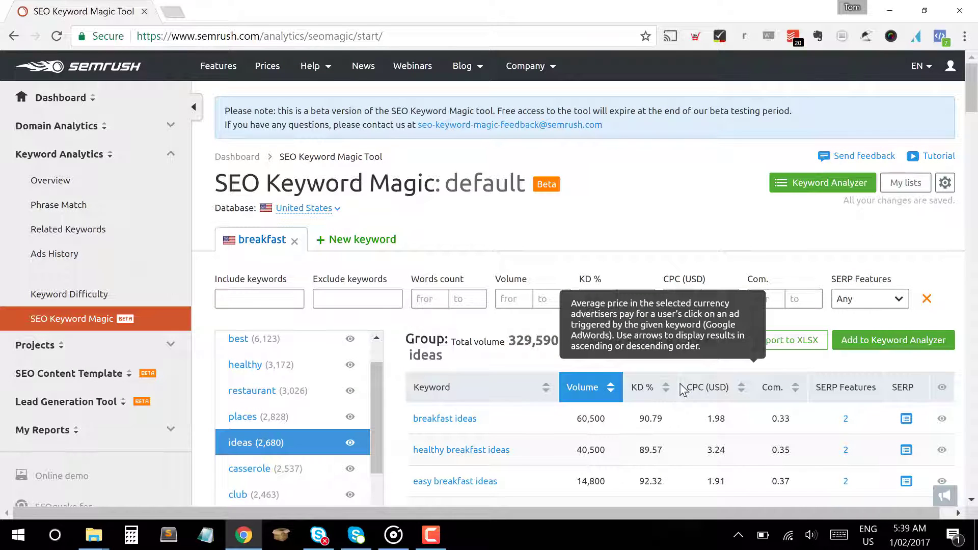
scroll(682, 390, "down", 9)
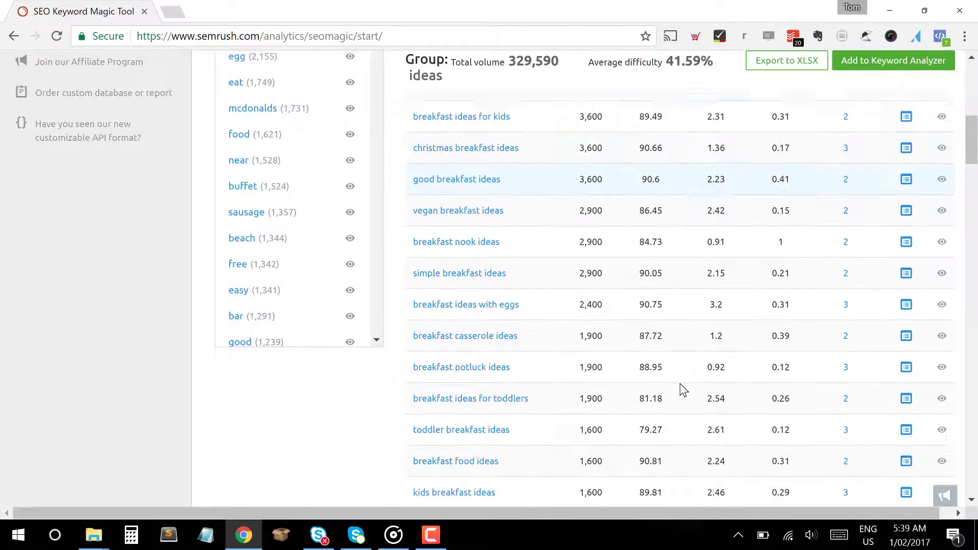
scroll(647, 288, "up", 7)
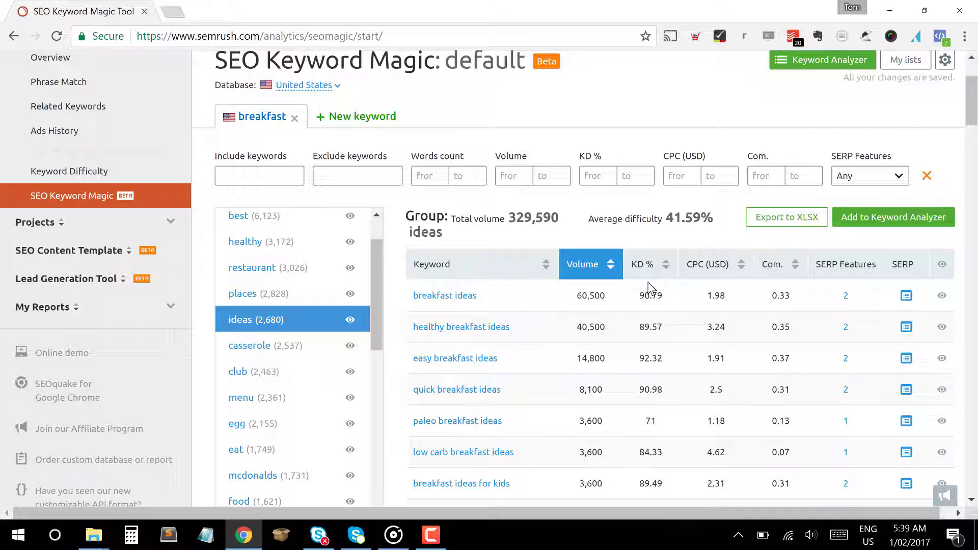
scroll(649, 288, "down", 15)
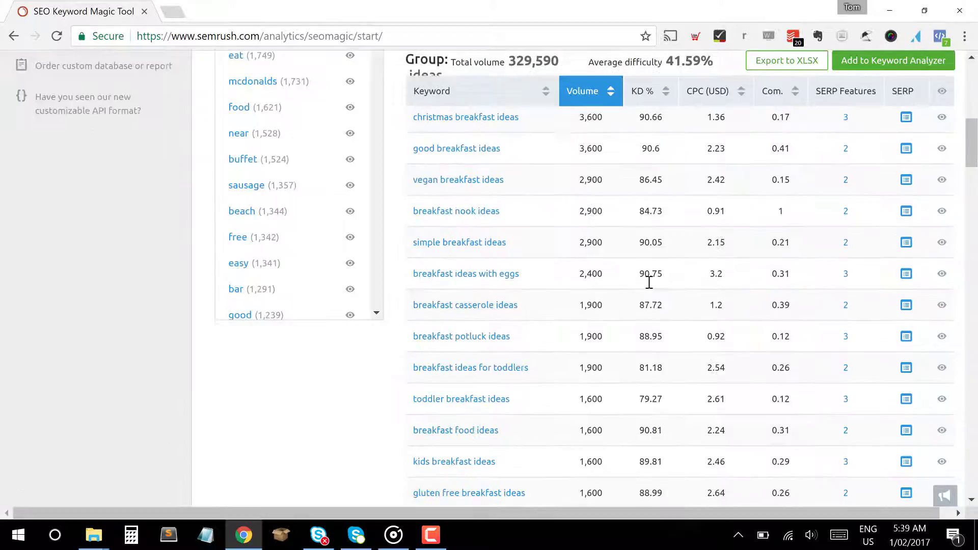
scroll(649, 287, "down", 20)
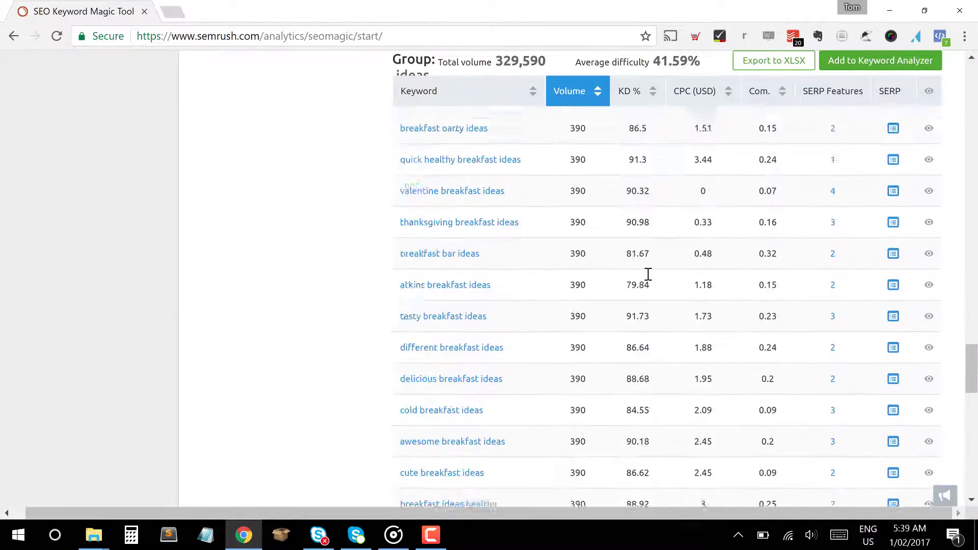
key("Home")
scroll(649, 279, "down", 8)
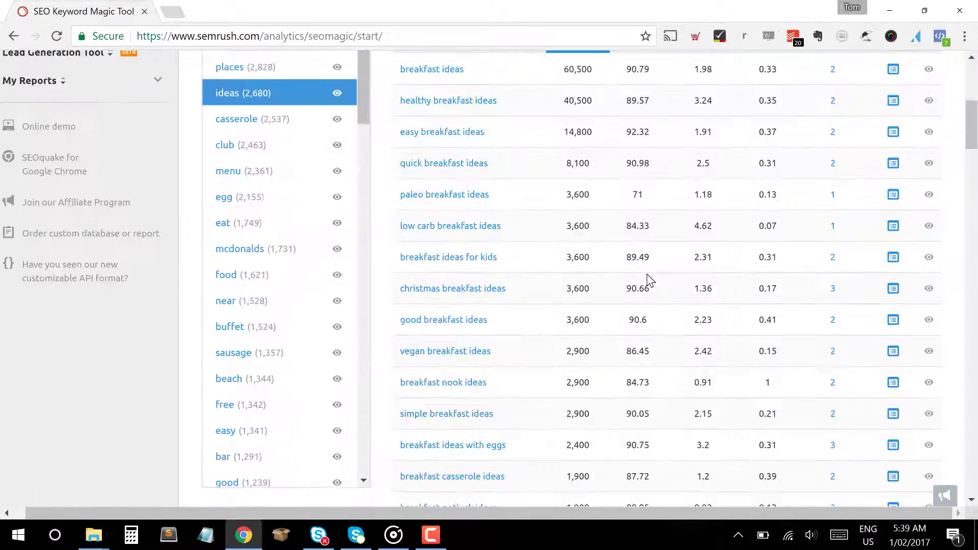
scroll(648, 274, "up", 10)
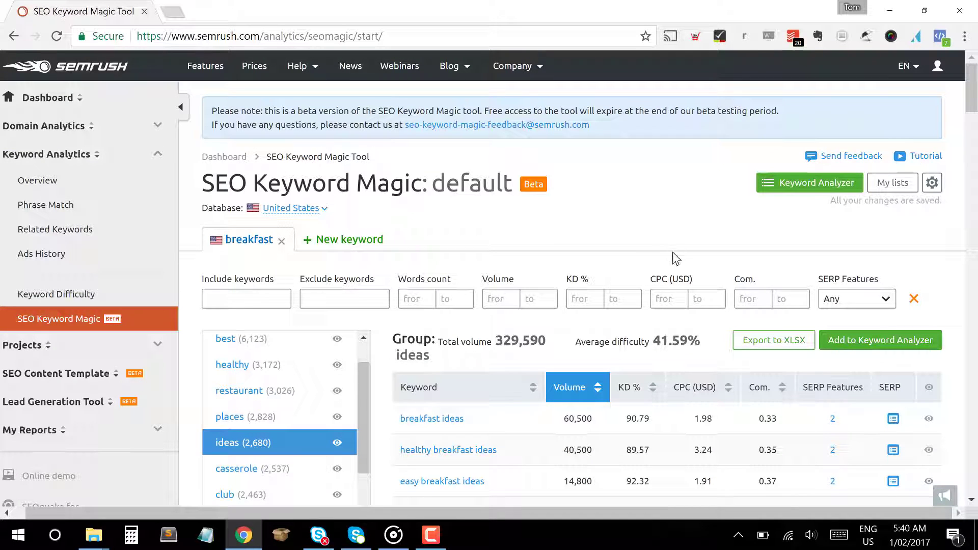
scroll(652, 459, "down", 1)
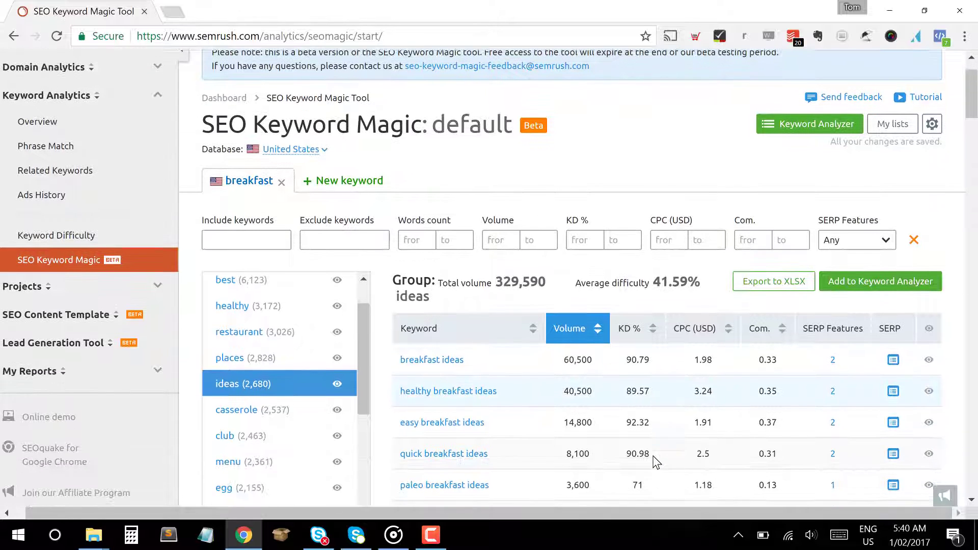
double_click(616, 357)
left_click(593, 364)
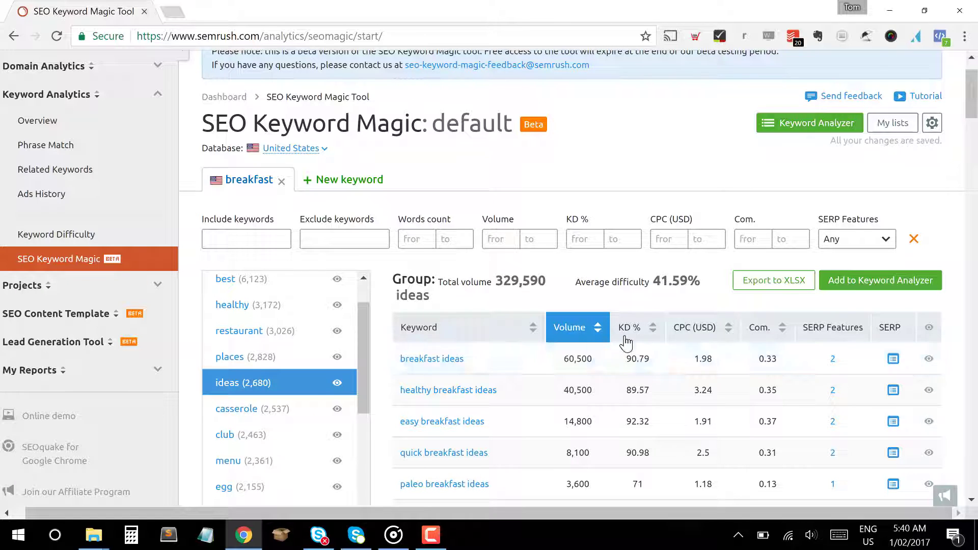
double_click(638, 358)
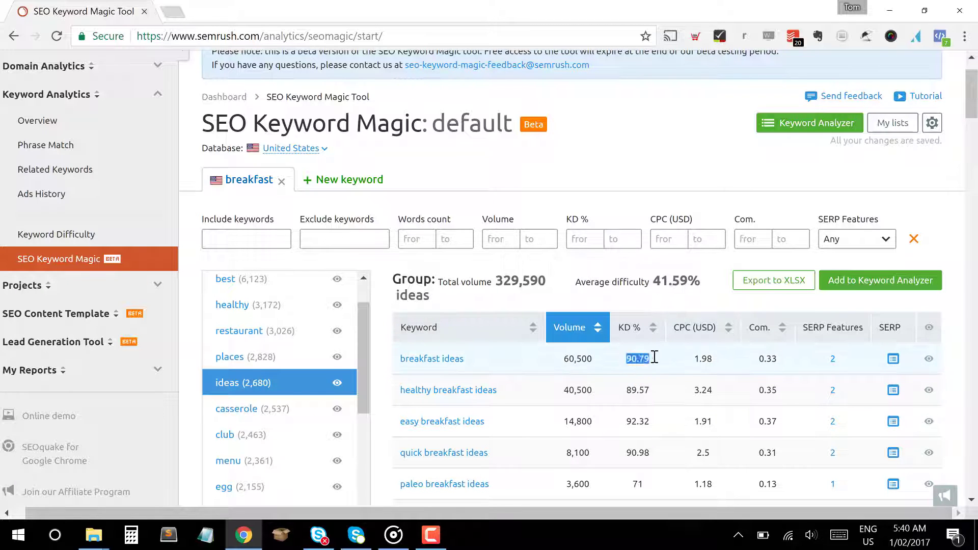
right_click(654, 361)
left_click(652, 356)
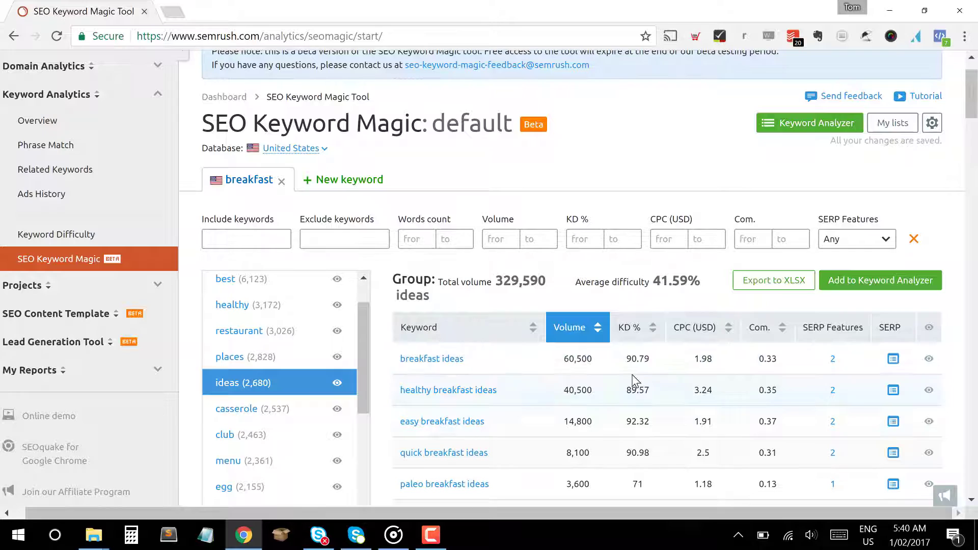
mouse_move(643, 347)
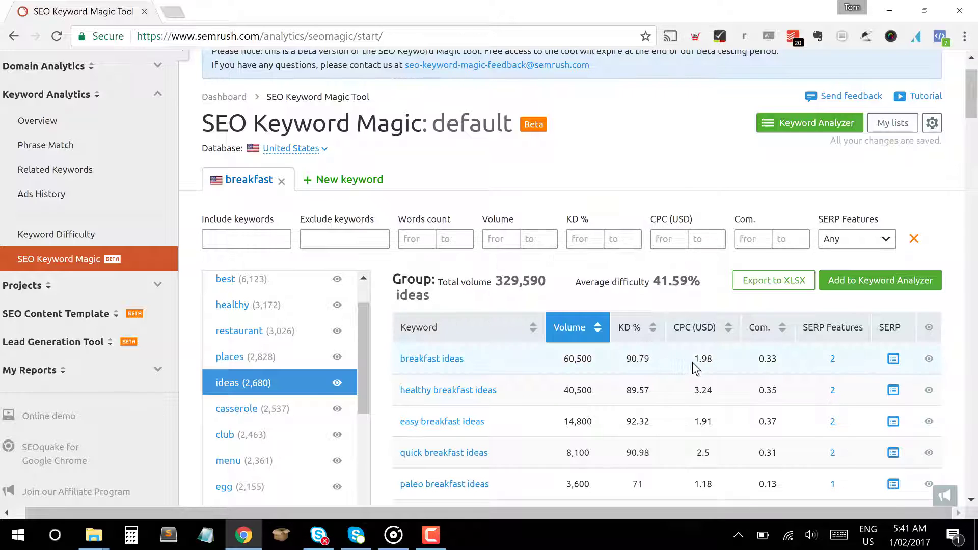
right_click(709, 363)
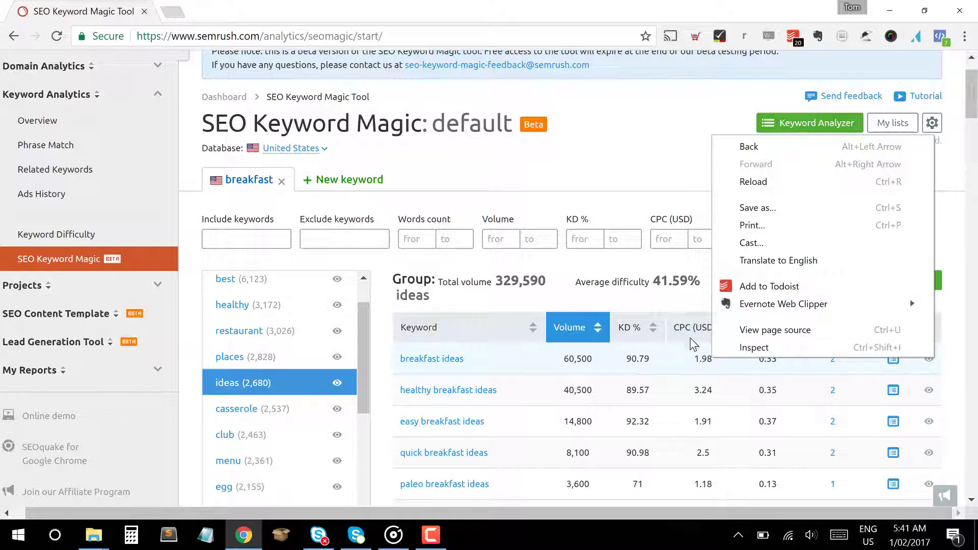
left_click(704, 386)
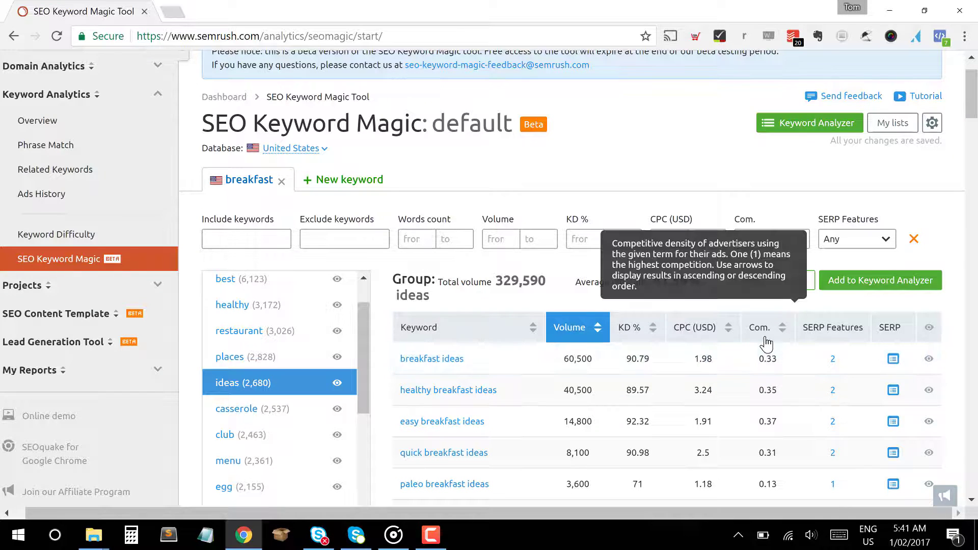
left_click(431, 534)
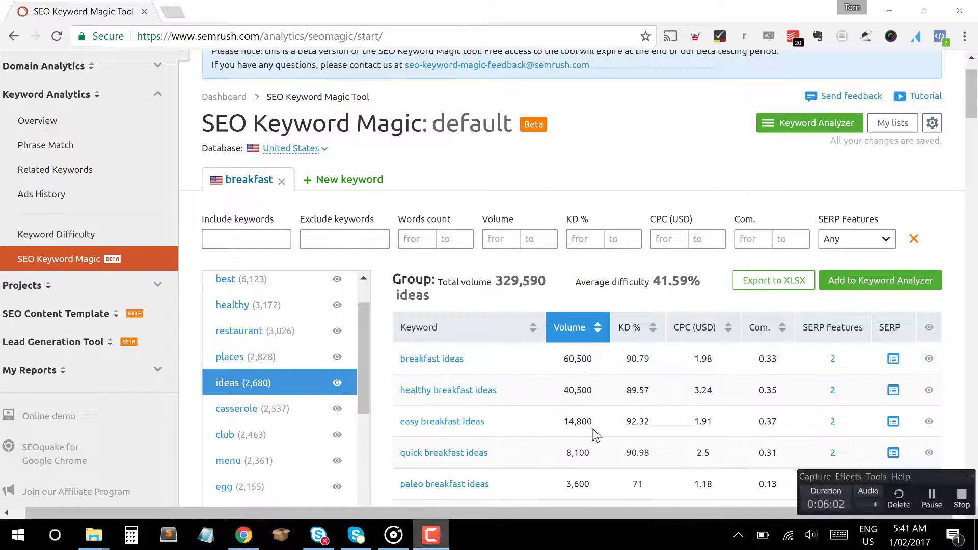
left_click(789, 373)
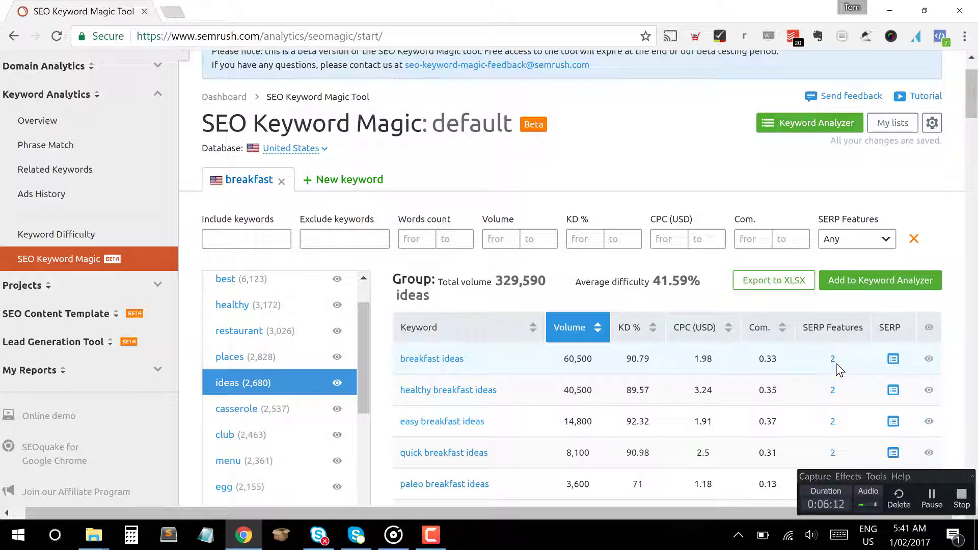
mouse_move(834, 364)
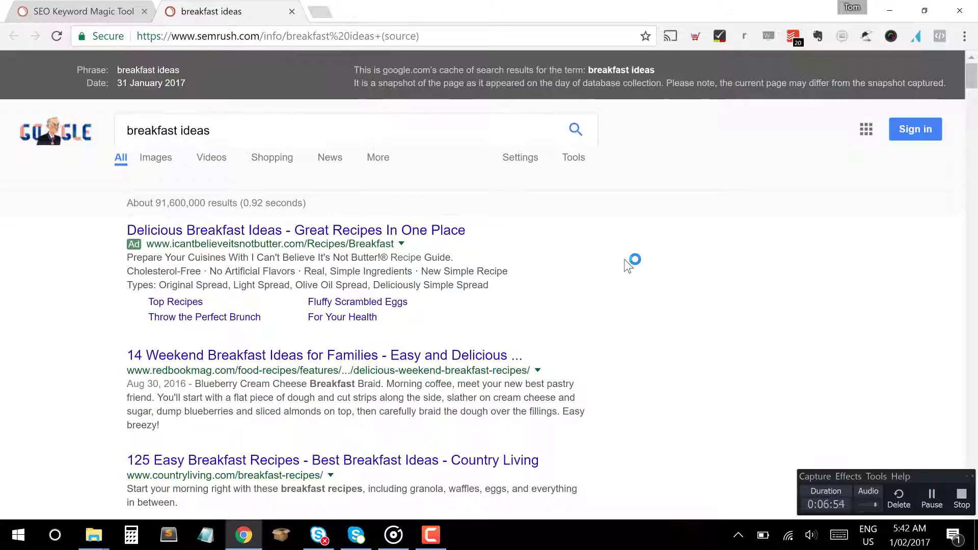
Step: Scroll through the cached Google results for breakfast ideas
scroll(628, 265, "down", 5)
scroll(628, 265, "down", 20)
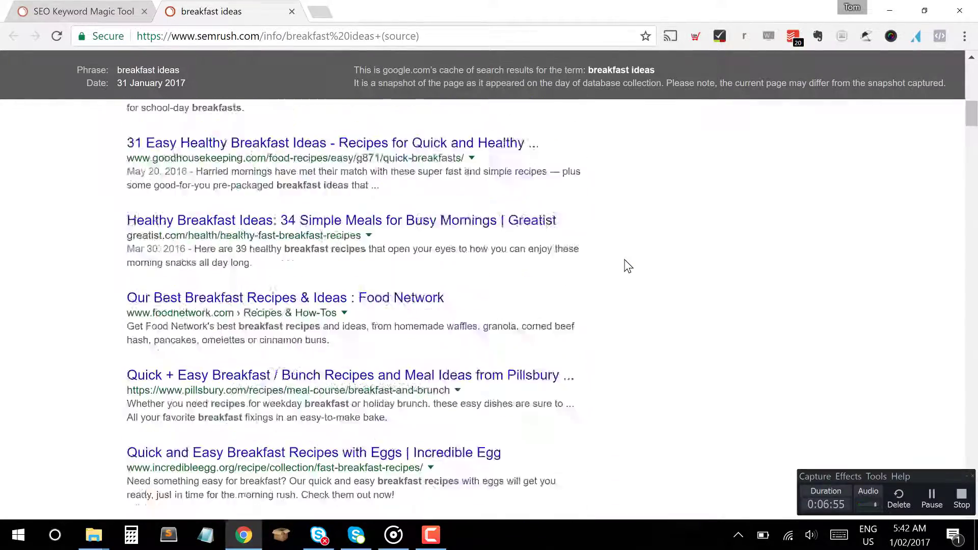
scroll(626, 265, "down", 10)
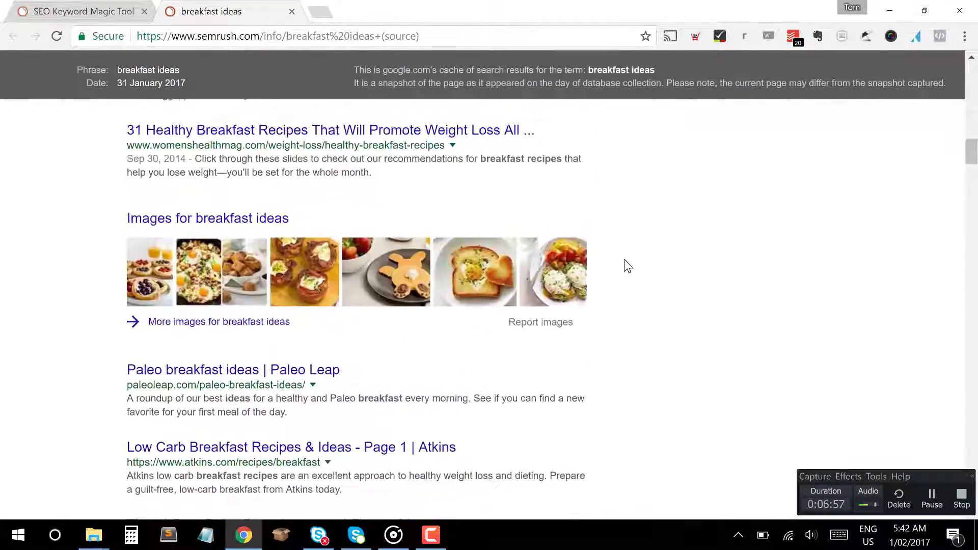
scroll(625, 264, "up", 3)
scroll(612, 208, "down", 3)
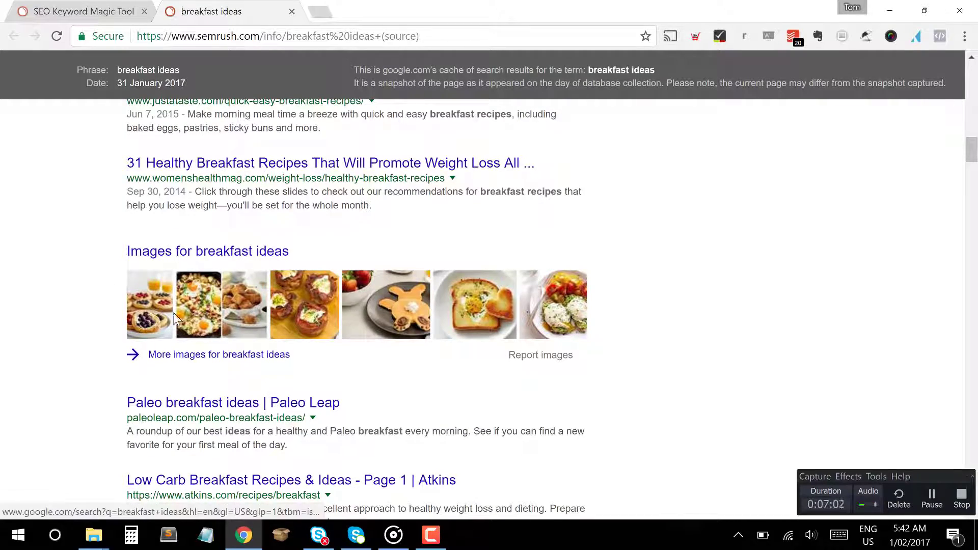
scroll(699, 389, "down", 6)
scroll(699, 390, "down", 20)
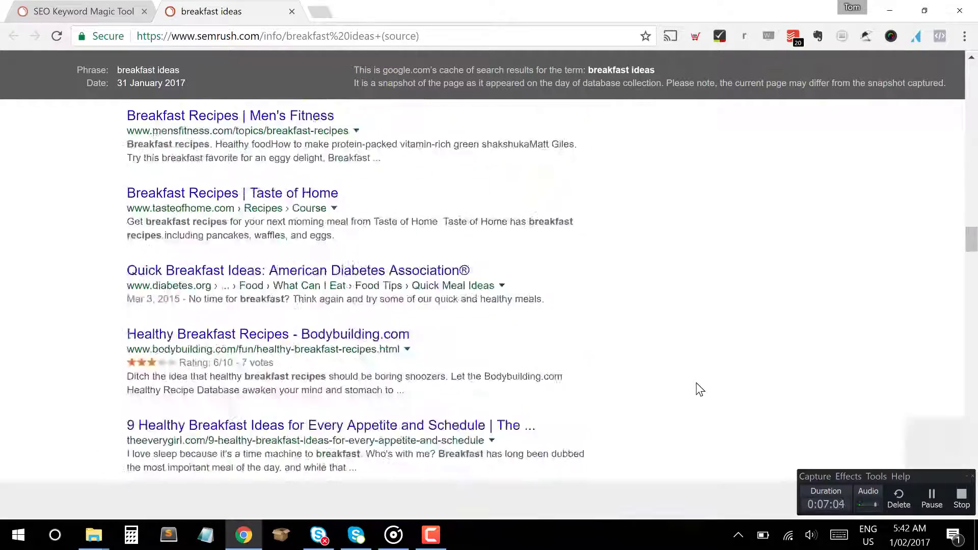
scroll(699, 389, "down", 20)
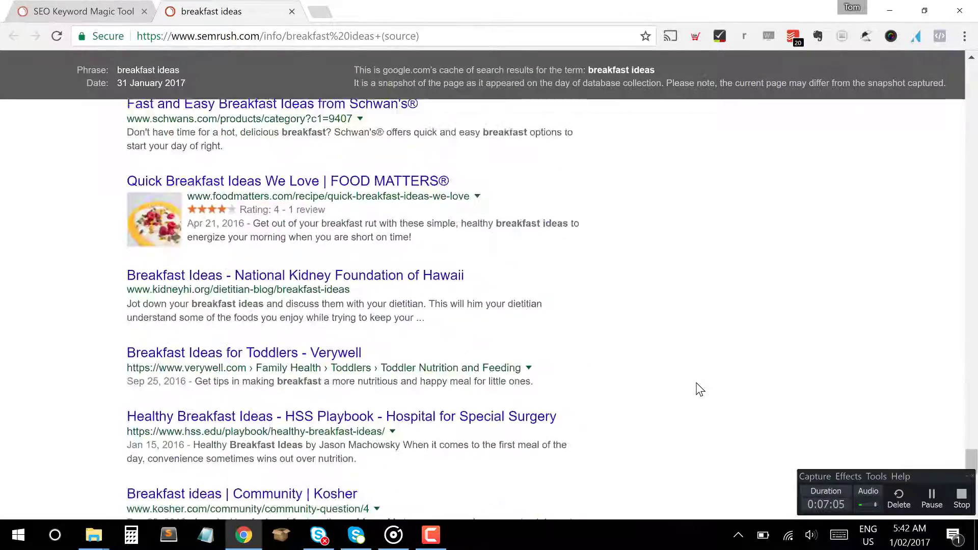
scroll(700, 390, "up", 15)
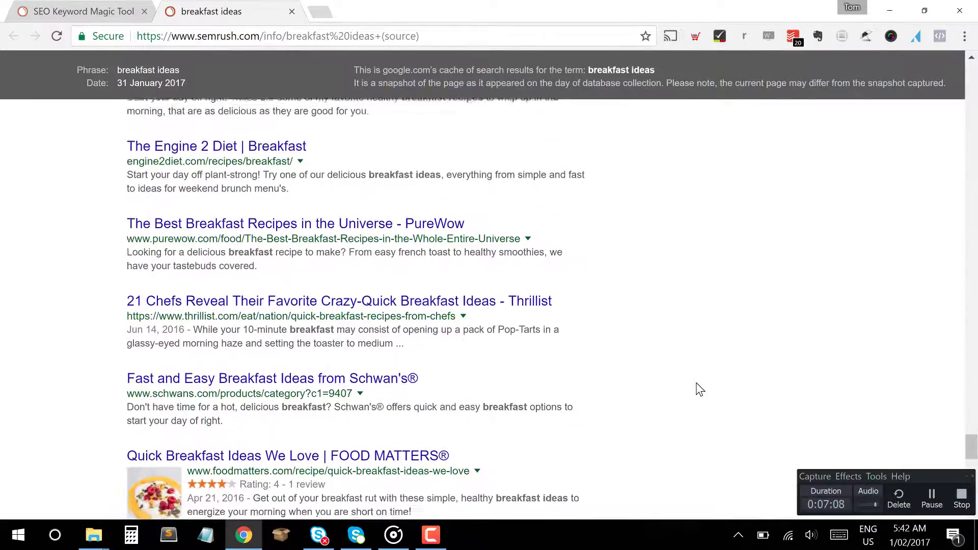
scroll(699, 389, "up", 20)
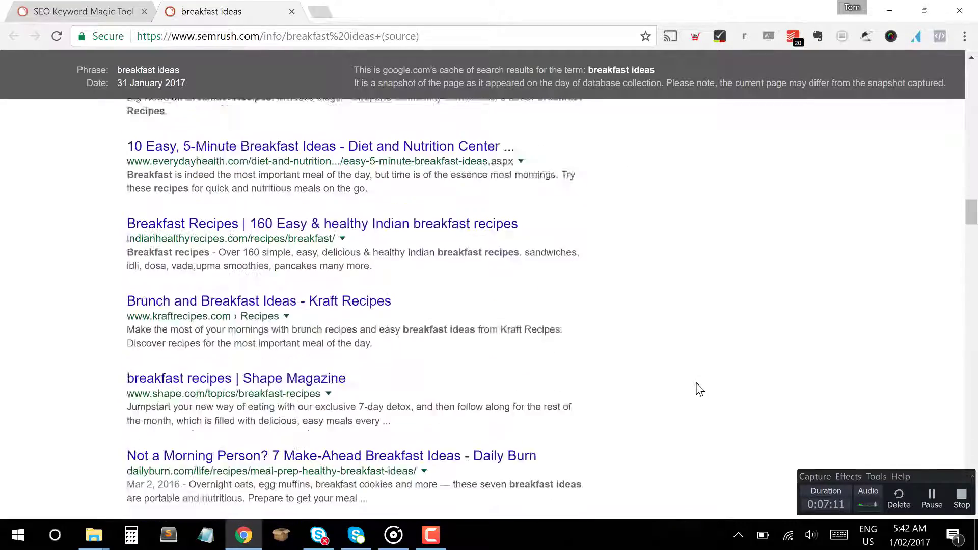
scroll(499, 365, "down", 3)
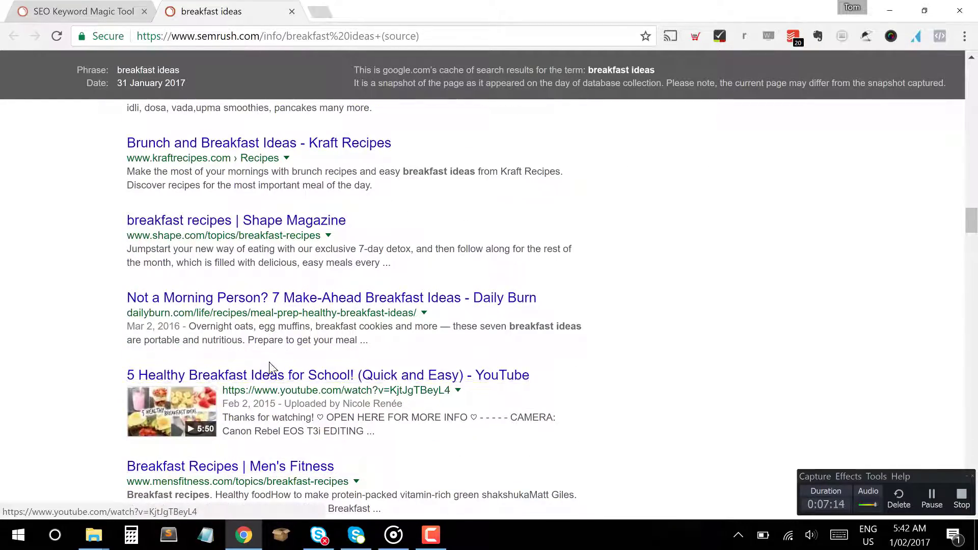
scroll(462, 286, "up", 10)
scroll(464, 288, "up", 10)
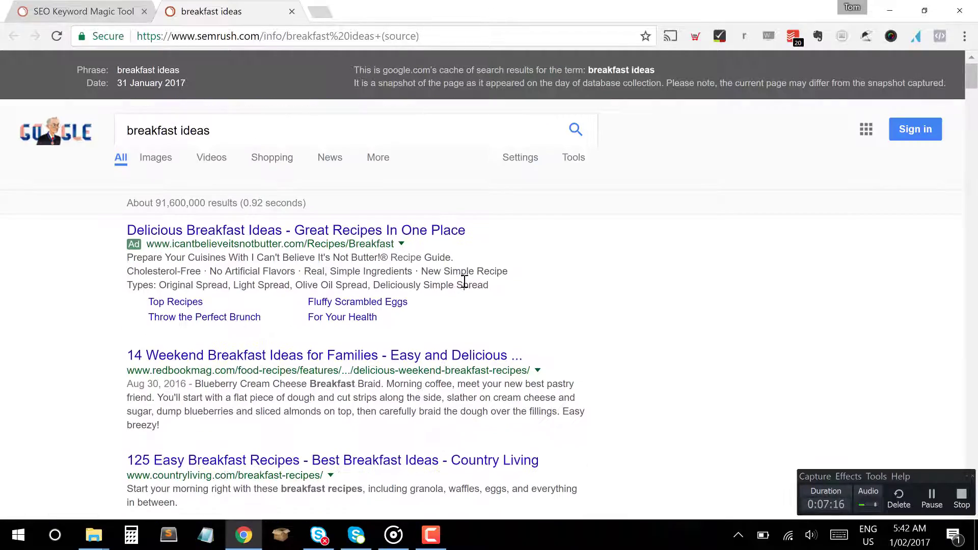
Step: Return to the Keyword Magic results and select 'All keywords' to list all 109,194
left_click(75, 7)
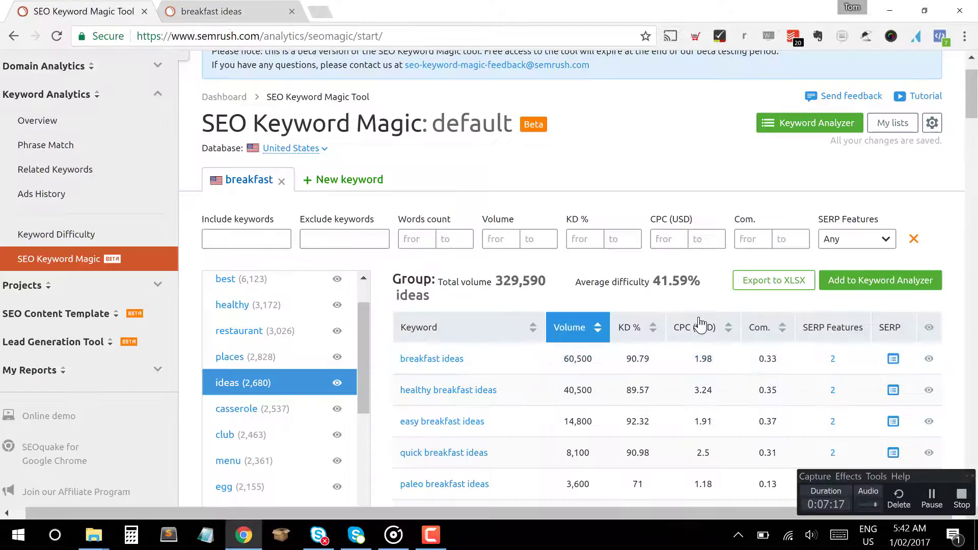
scroll(726, 306, "down", 2)
scroll(727, 307, "up", 3)
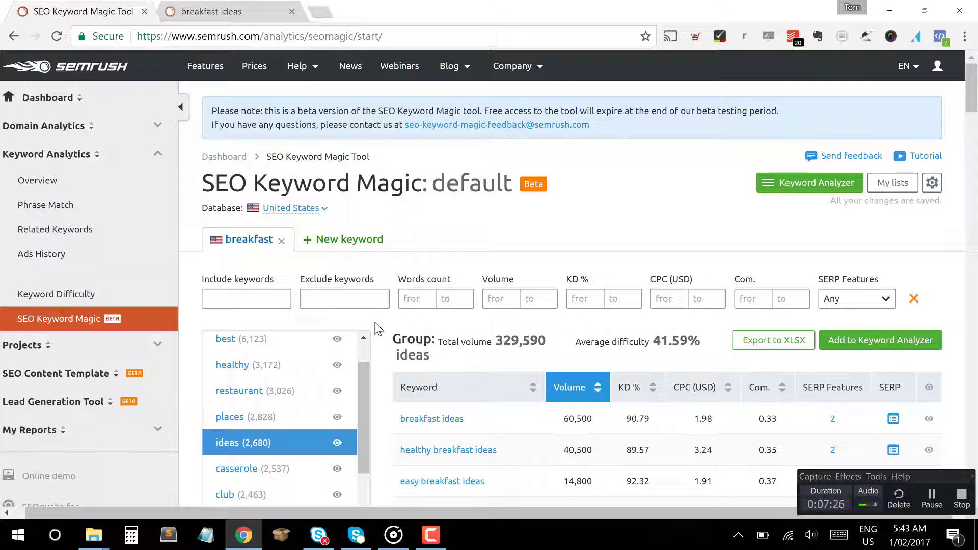
scroll(277, 400, "up", 3)
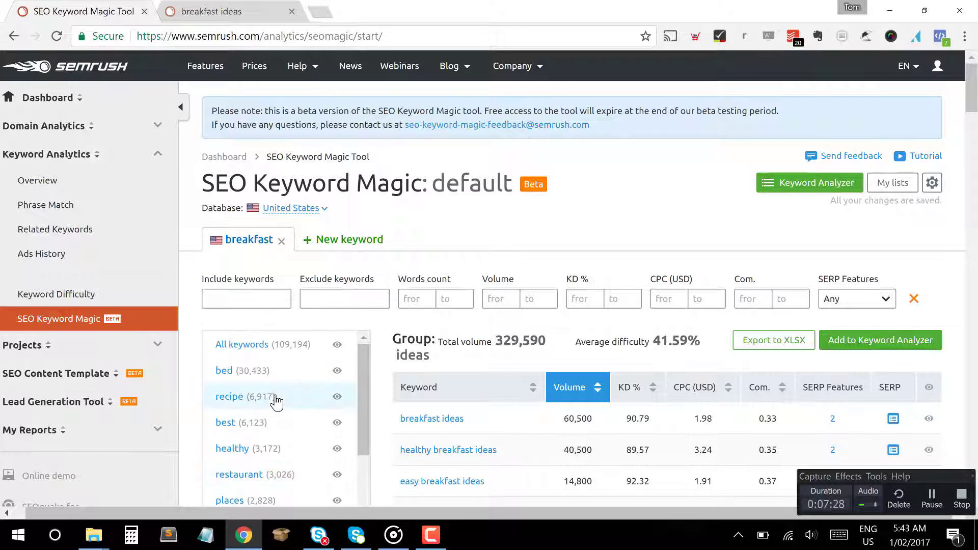
left_click(277, 352)
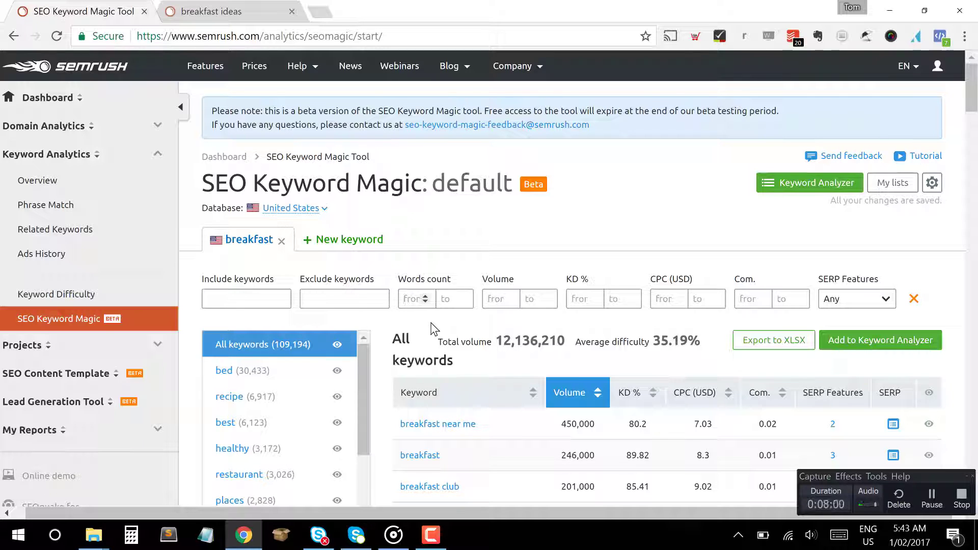
Step: Set the Words count minimum to 2, leaving 109,184 keywords
type("2")
key("Return")
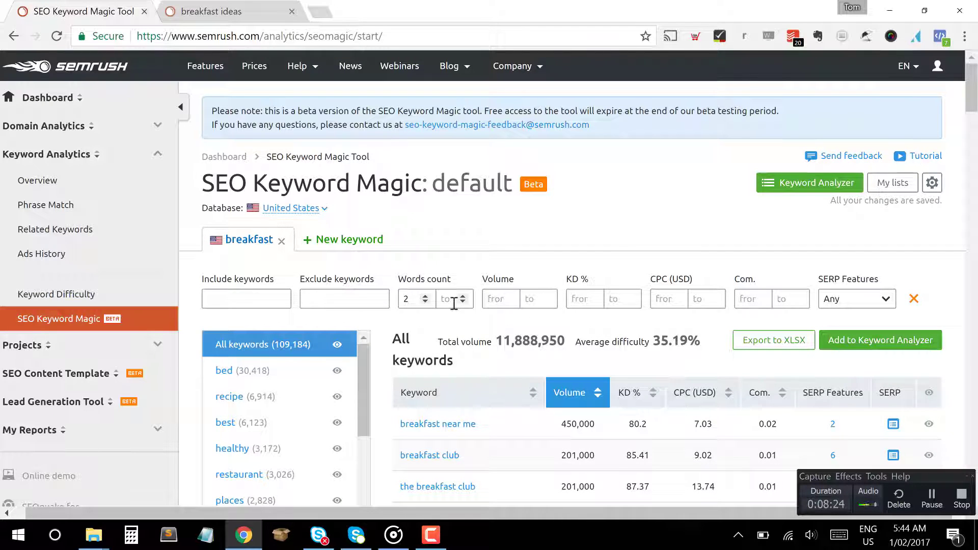
scroll(548, 369, "down", 3)
scroll(546, 367, "down", 20)
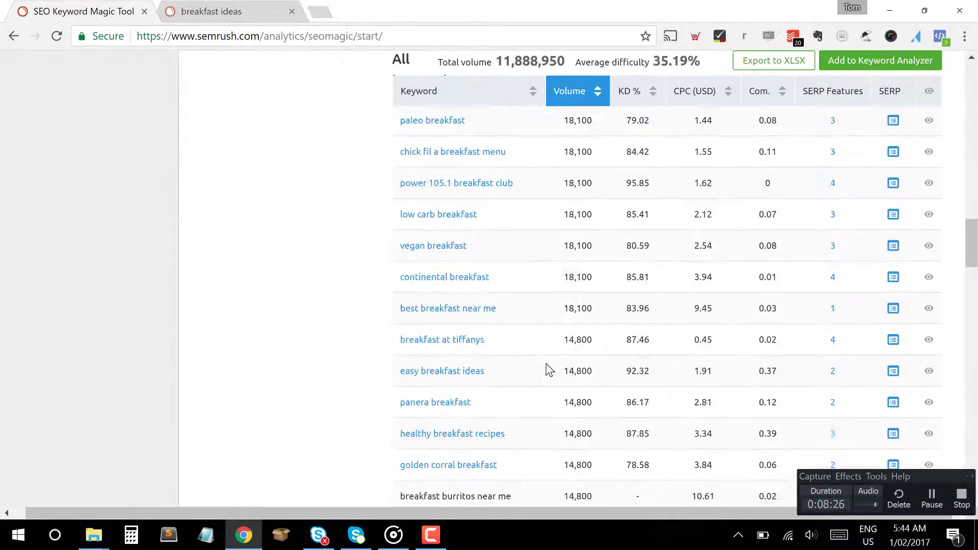
scroll(546, 364, "down", 10)
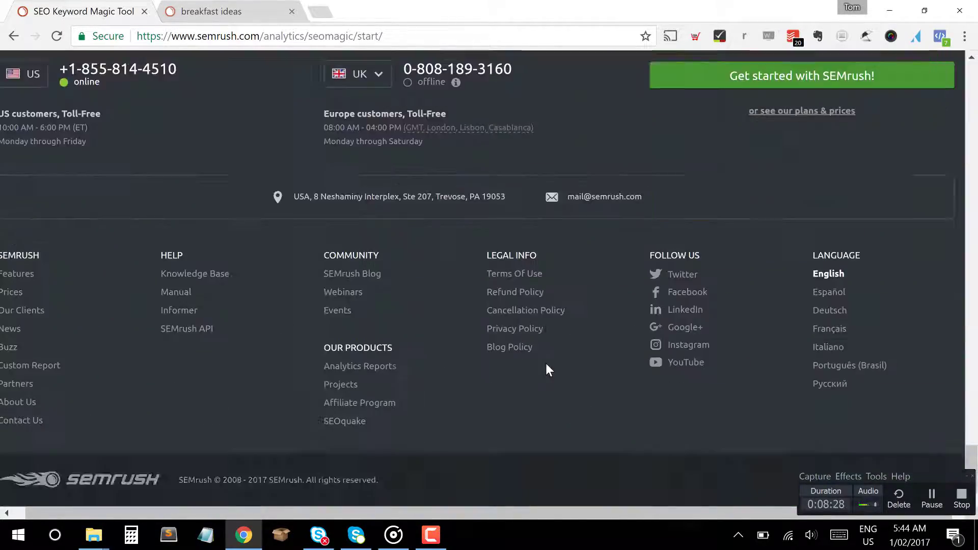
scroll(546, 364, "up", 20)
scroll(546, 361, "up", 15)
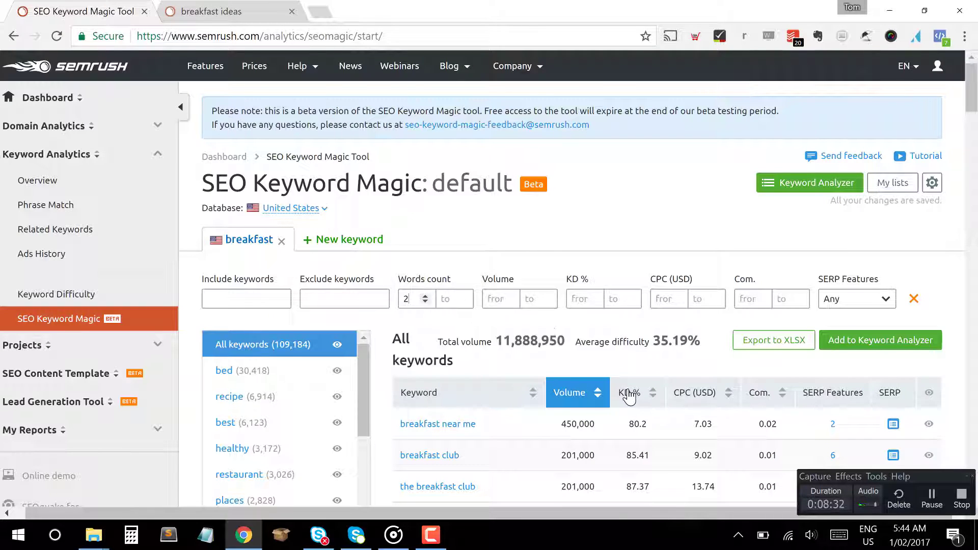
Step: Set a minimum Volume of 1000, narrowing the list to 963 keywords
left_click(501, 305)
type("1")
key("BackSpace")
type("1")
type("000")
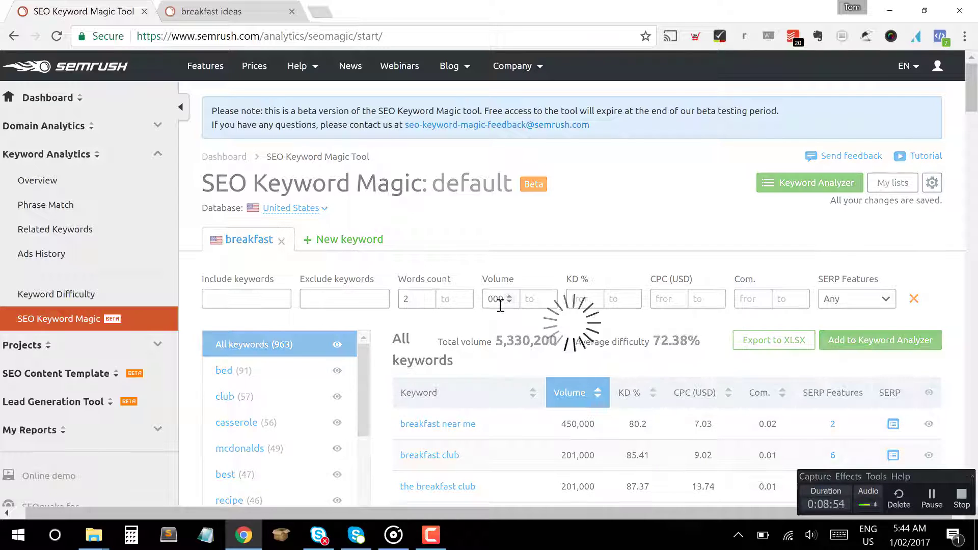
scroll(639, 448, "down", 10)
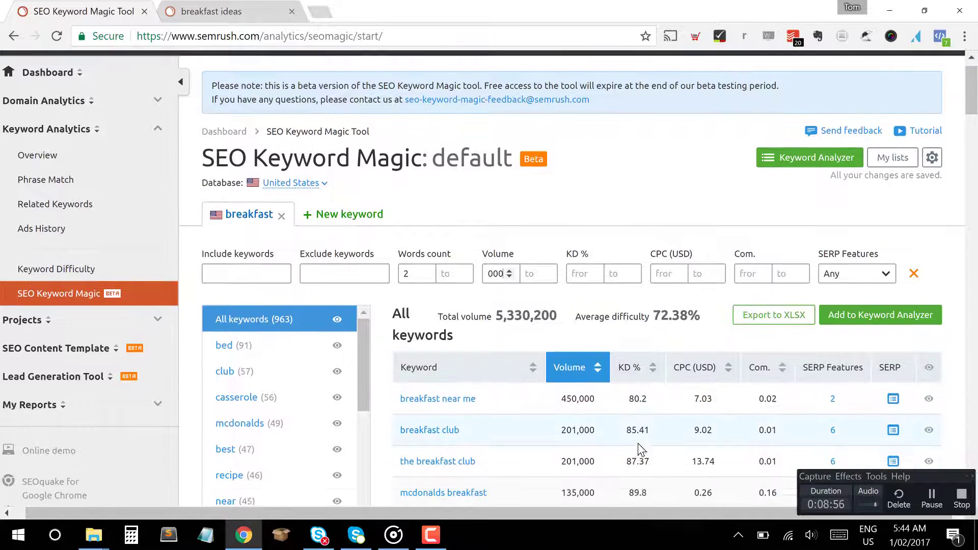
scroll(641, 448, "up", 10)
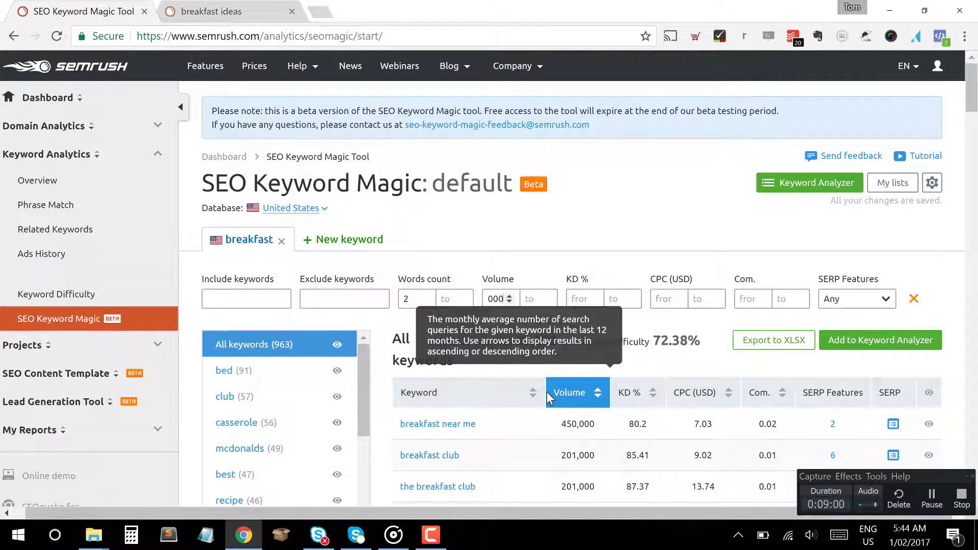
scroll(704, 405, "down", 5)
scroll(707, 407, "down", 20)
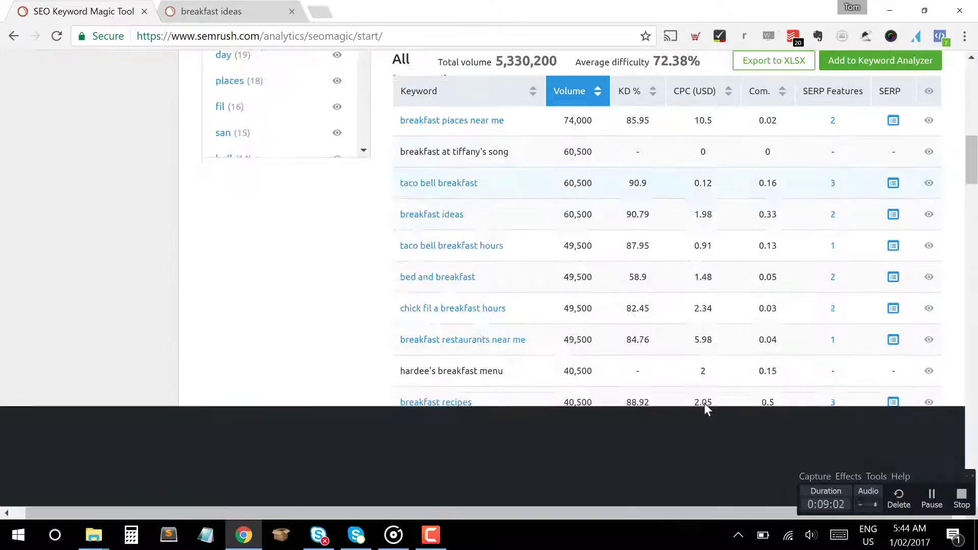
scroll(706, 404, "down", 10)
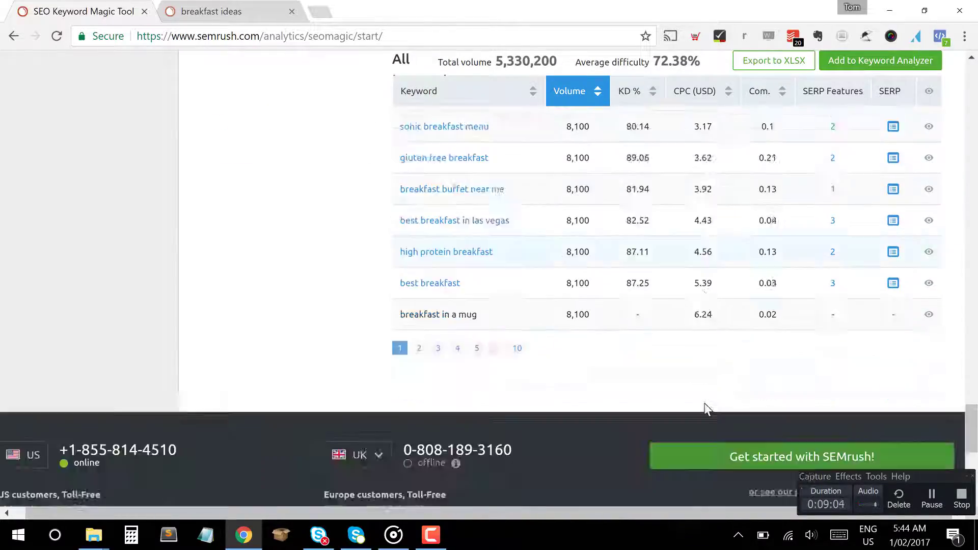
scroll(704, 402, "up", 20)
scroll(705, 407, "up", 20)
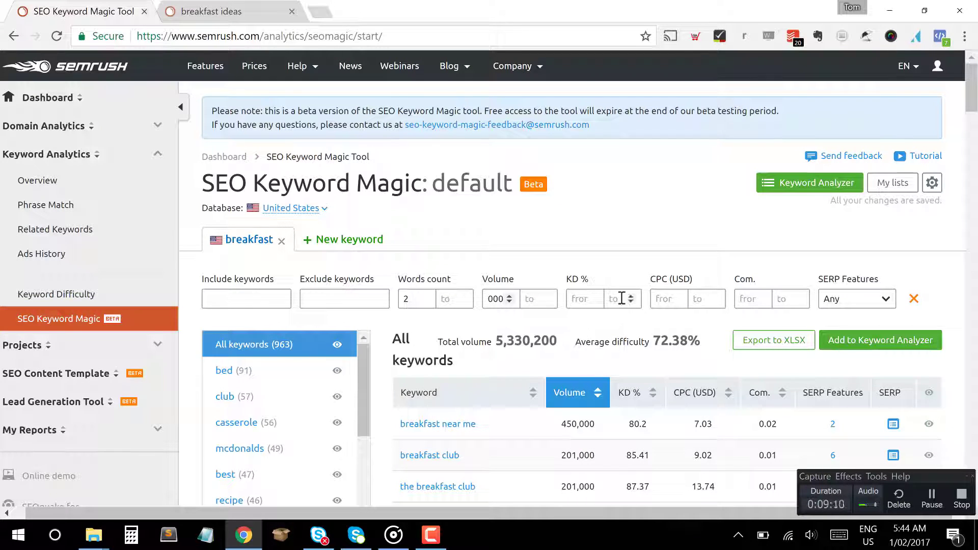
Step: Lower the minimum Volume to 100 and cap KD % at 75, leaving 152 keywords
key("BackSpace")
left_click(622, 299)
type("75")
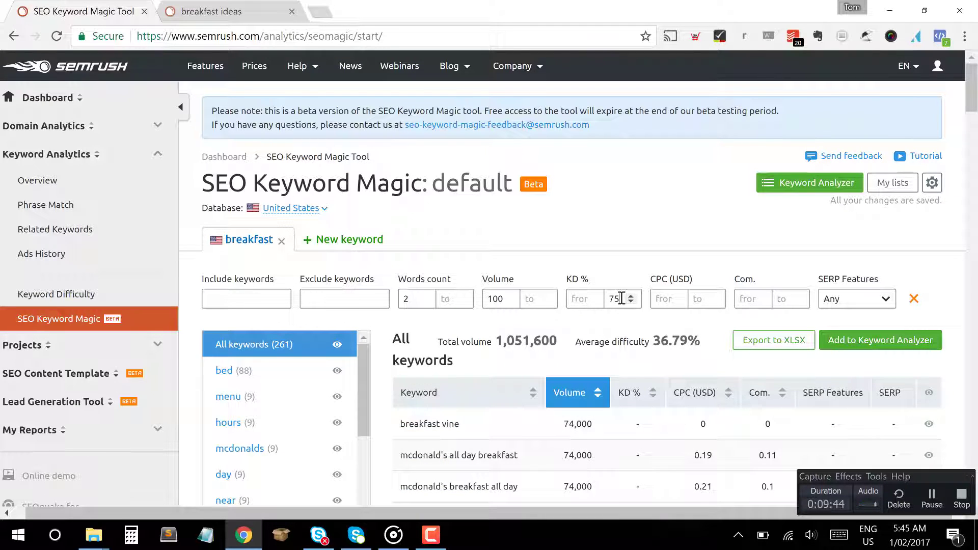
scroll(657, 341, "down", 1)
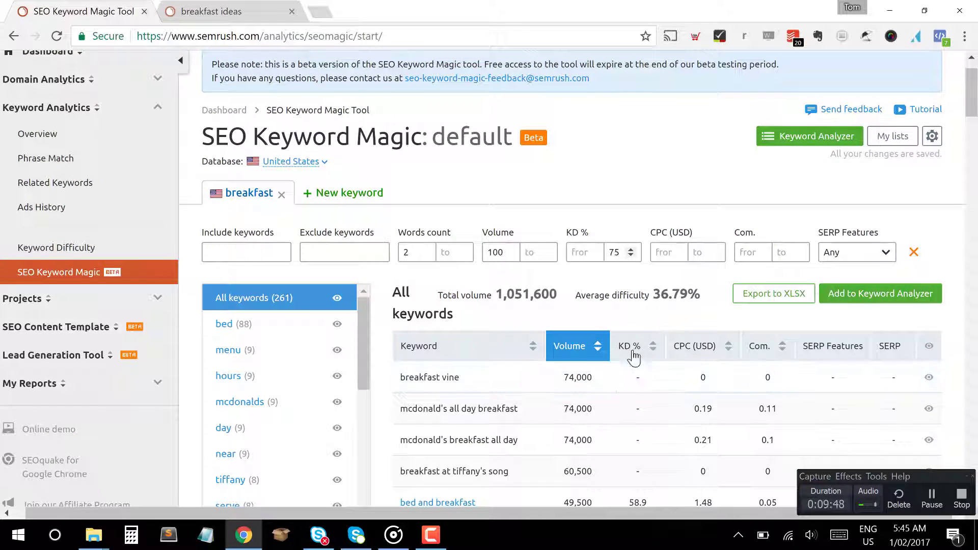
scroll(649, 398, "down", 4)
scroll(648, 397, "down", 7)
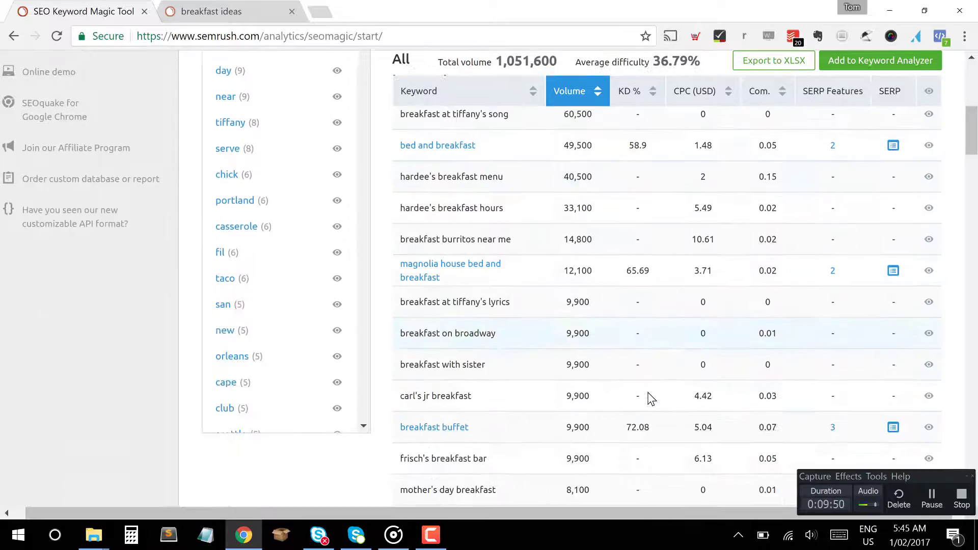
scroll(650, 397, "up", 12)
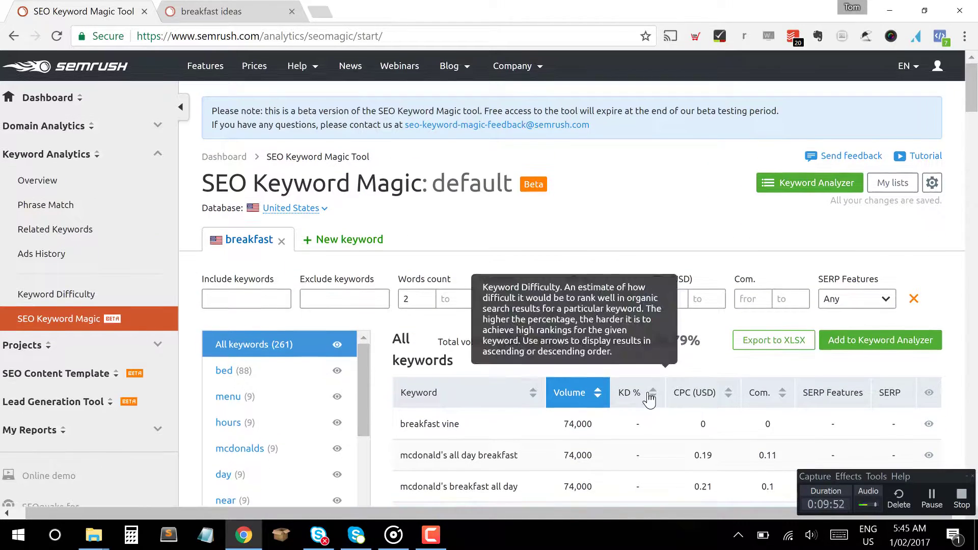
scroll(650, 398, "down", 1)
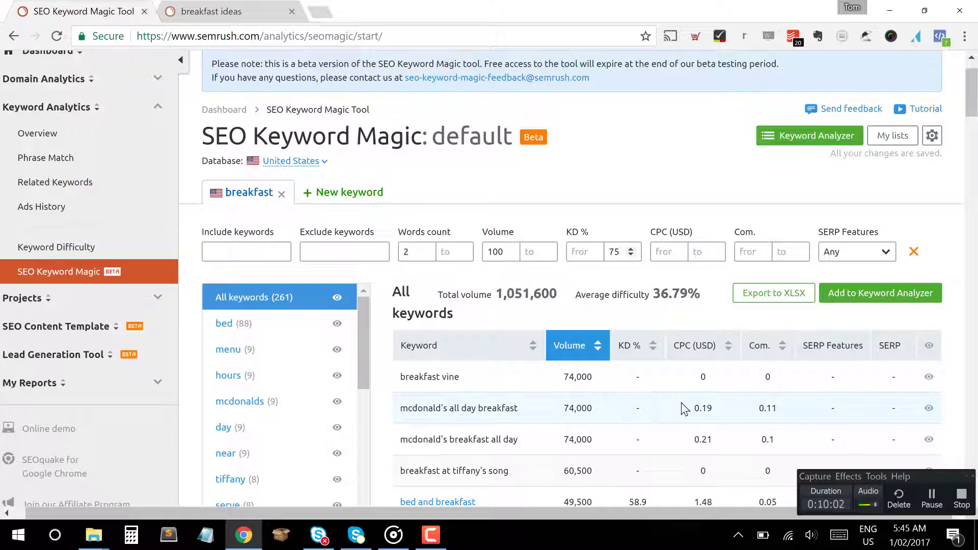
scroll(681, 402, "down", 4)
scroll(680, 403, "up", 4)
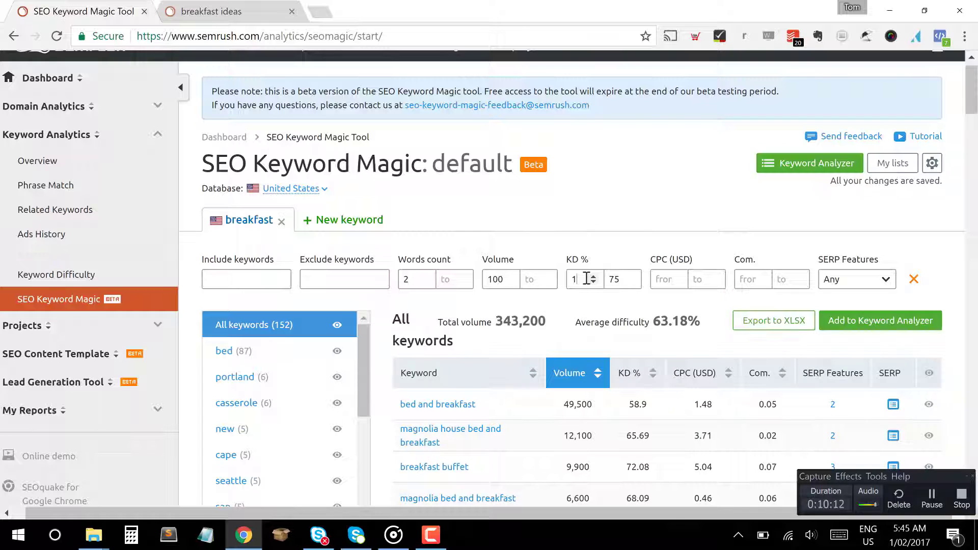
Step: Change the KD % minimum to 0 and review the 152 filtered keywords
key("BackSpace")
type("0")
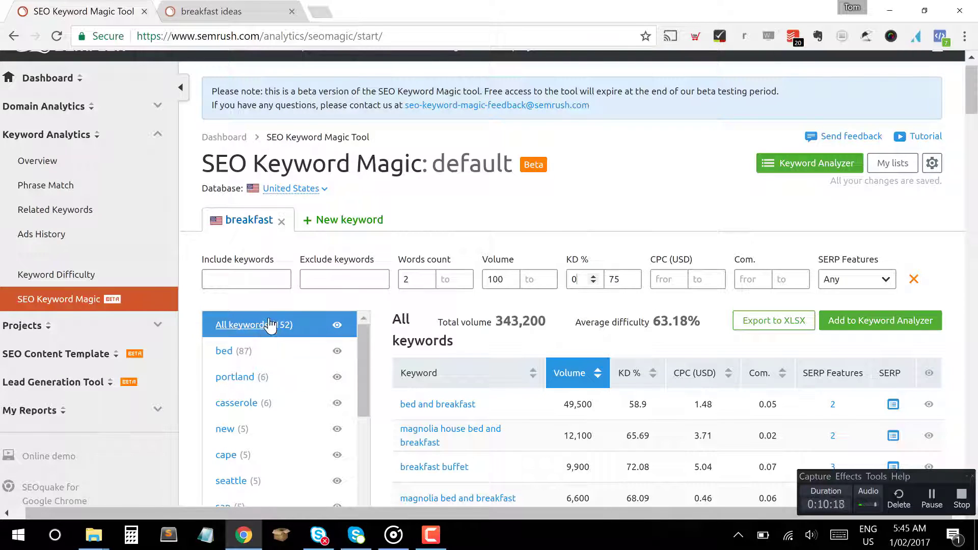
scroll(718, 354, "down", 10)
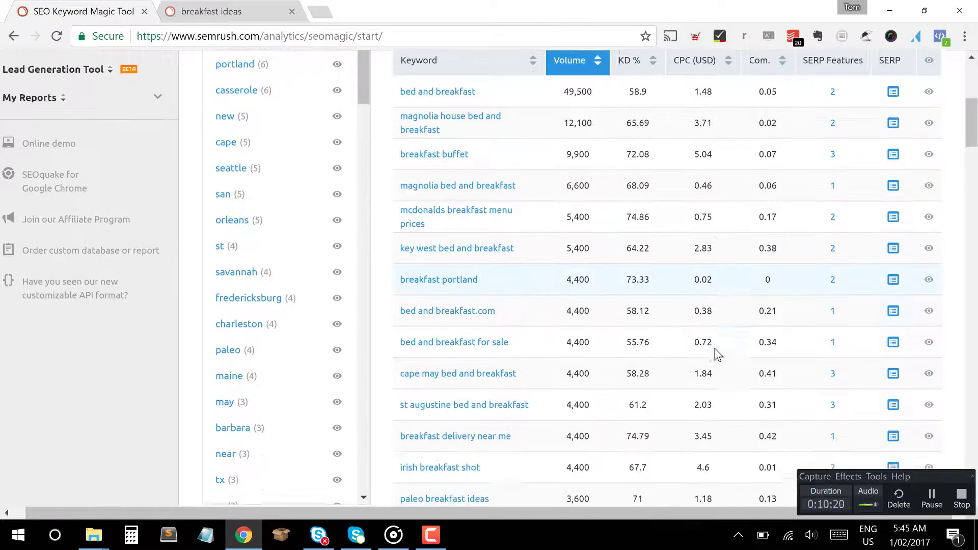
scroll(718, 354, "down", 1)
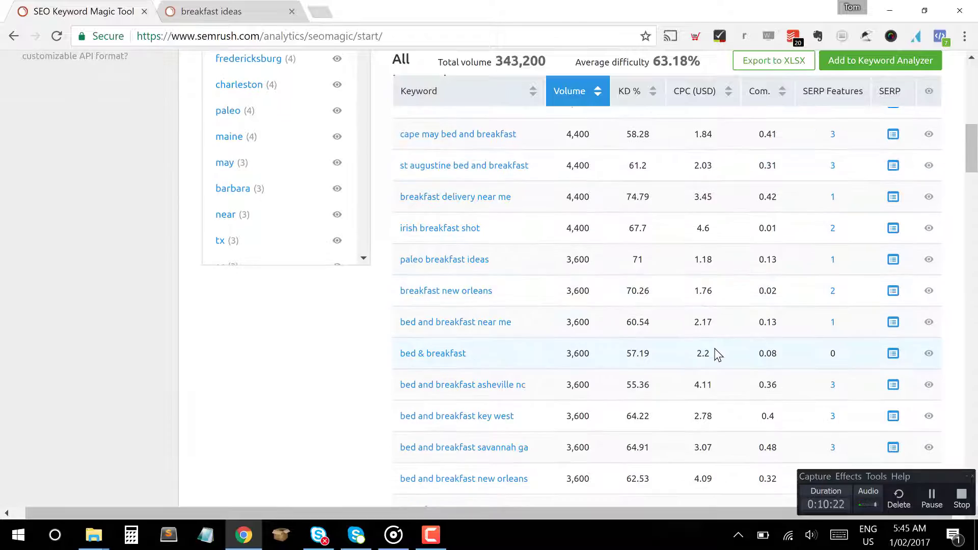
scroll(717, 354, "down", 1)
scroll(717, 353, "up", 6)
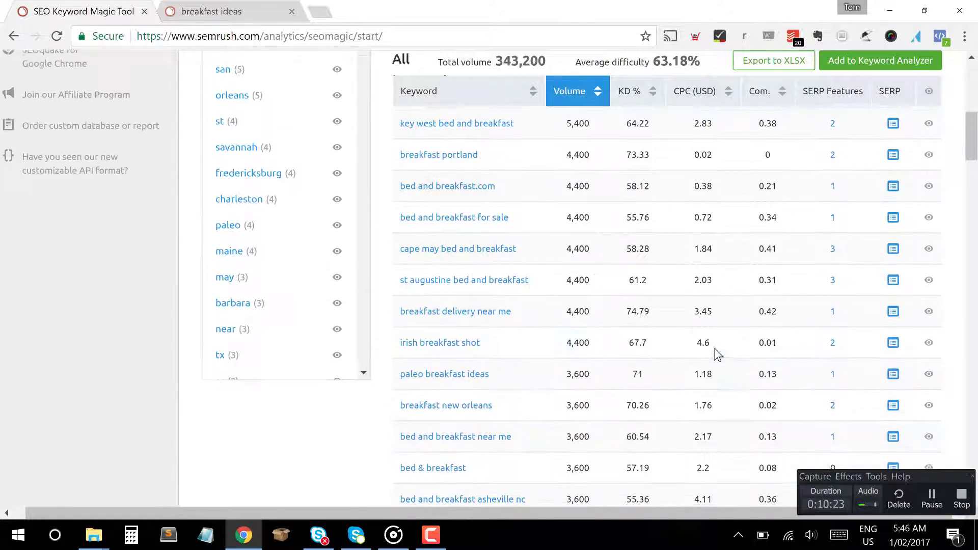
scroll(717, 354, "up", 3)
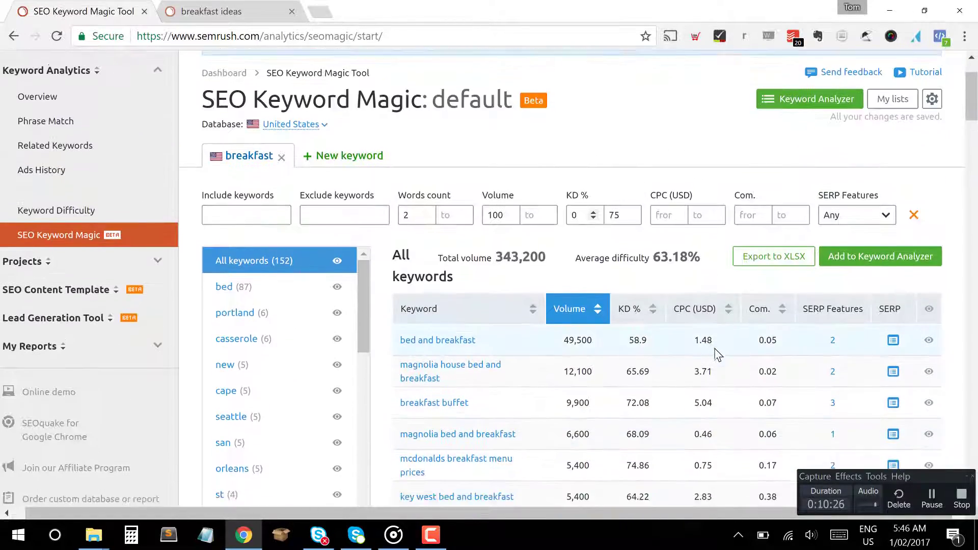
scroll(717, 354, "down", 1)
scroll(715, 352, "down", 1)
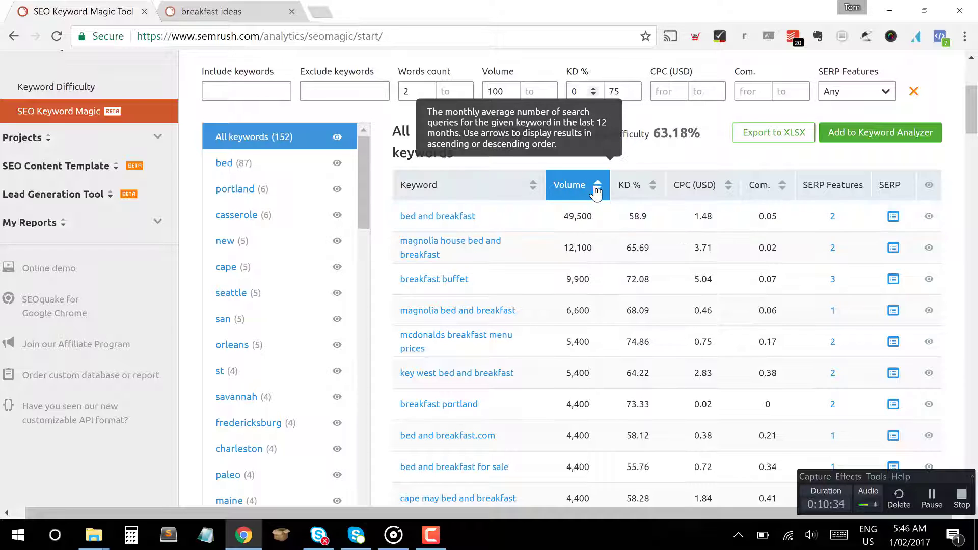
Step: Sort the 152 breakfast keywords by KD %, lowest difficulty first
left_click(654, 187)
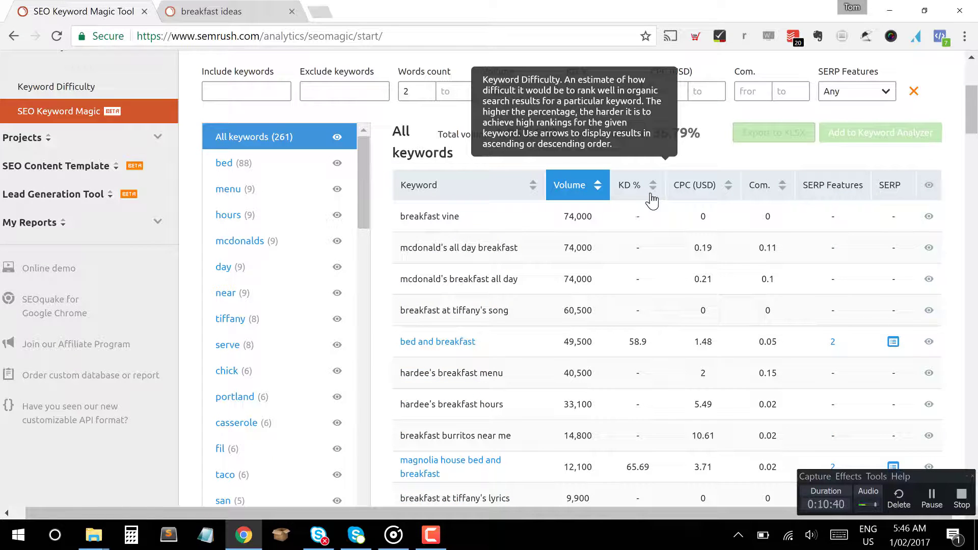
left_click(653, 188)
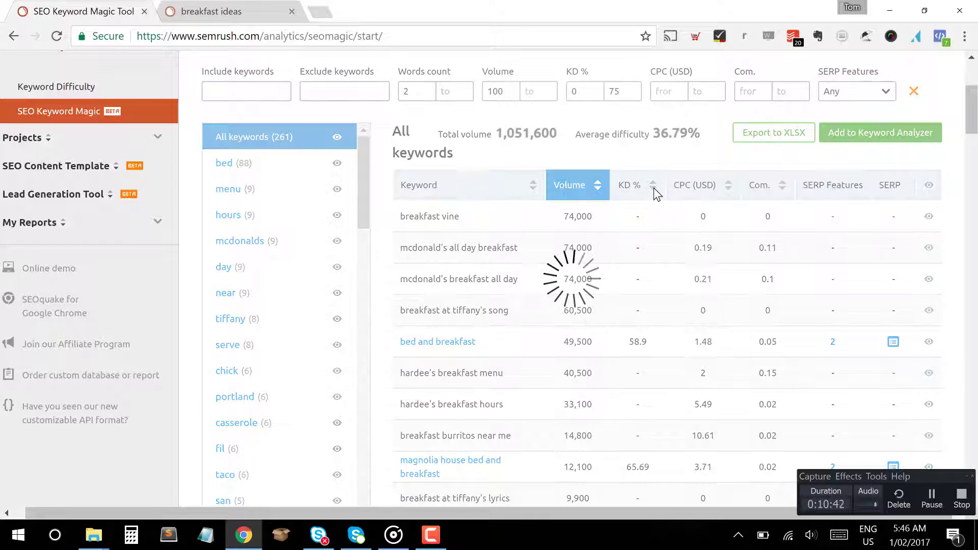
left_click(654, 188)
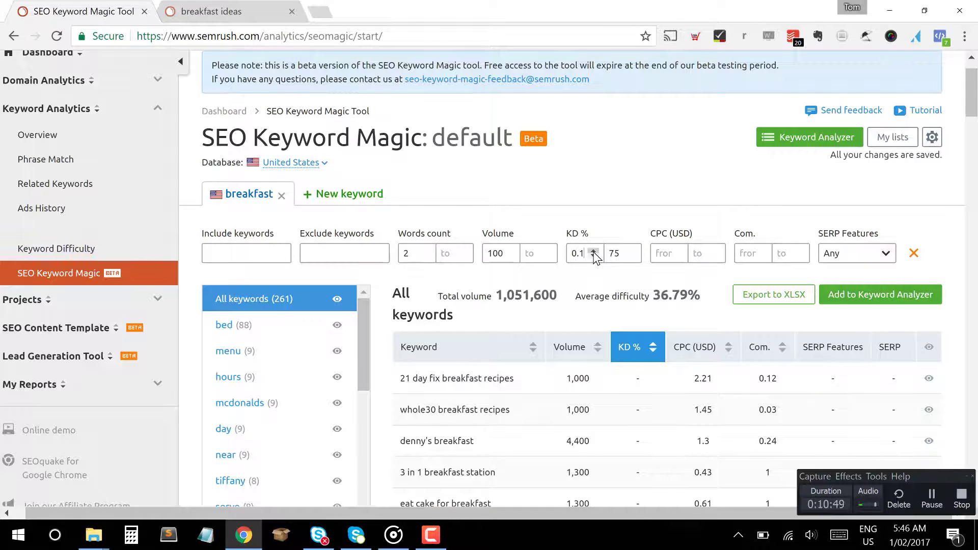
left_click(652, 351)
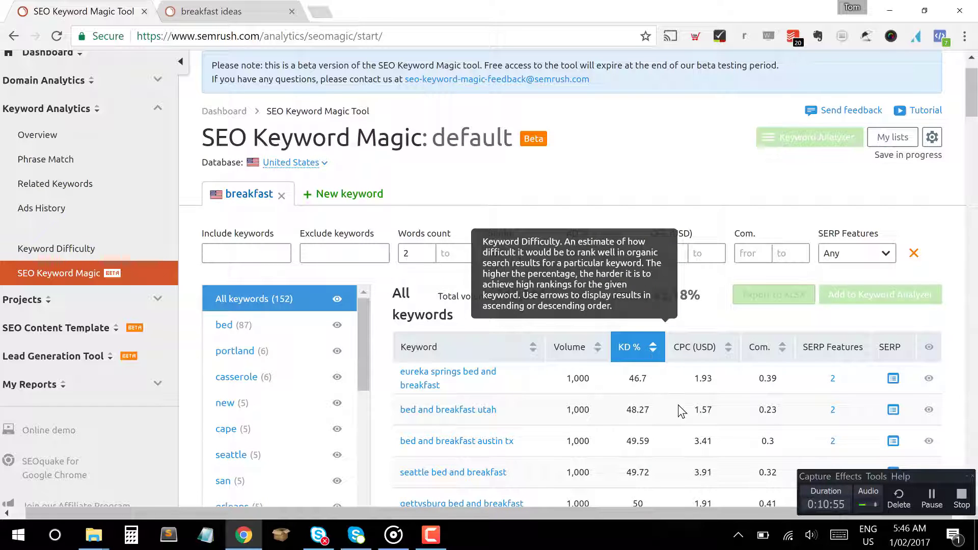
Step: Scroll through the difficulty-sorted keyword list to find 'breakfast catering'
scroll(668, 332, "down", 4)
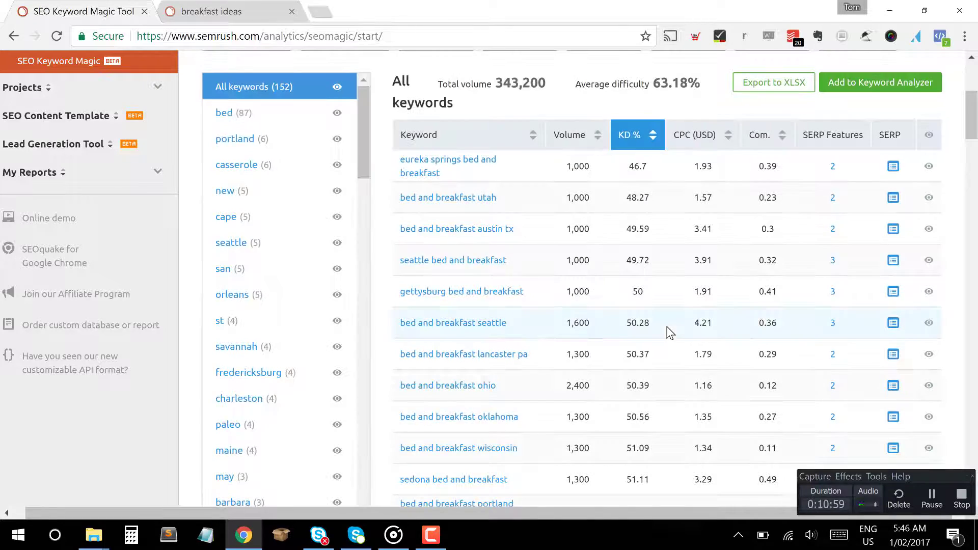
scroll(668, 332, "down", 2)
scroll(668, 331, "up", 5)
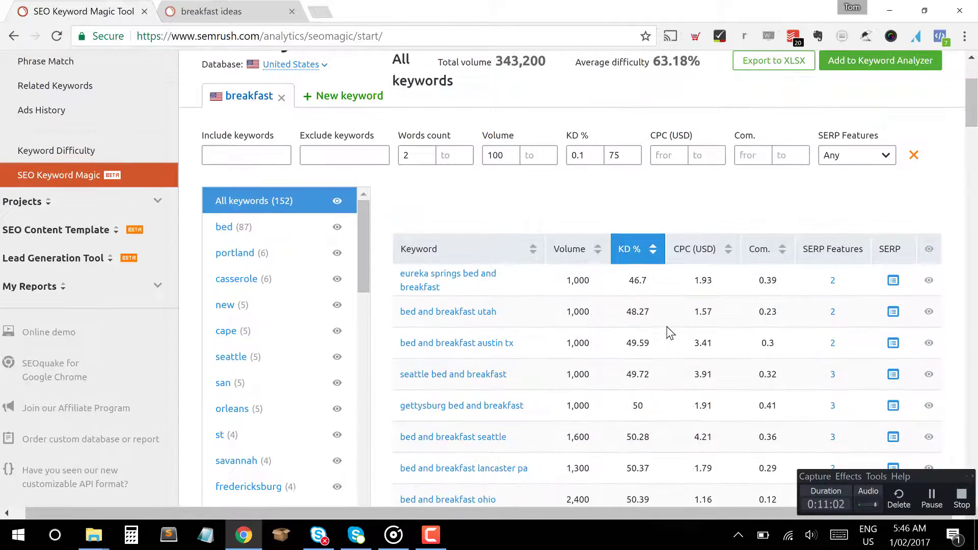
scroll(534, 271, "down", 1)
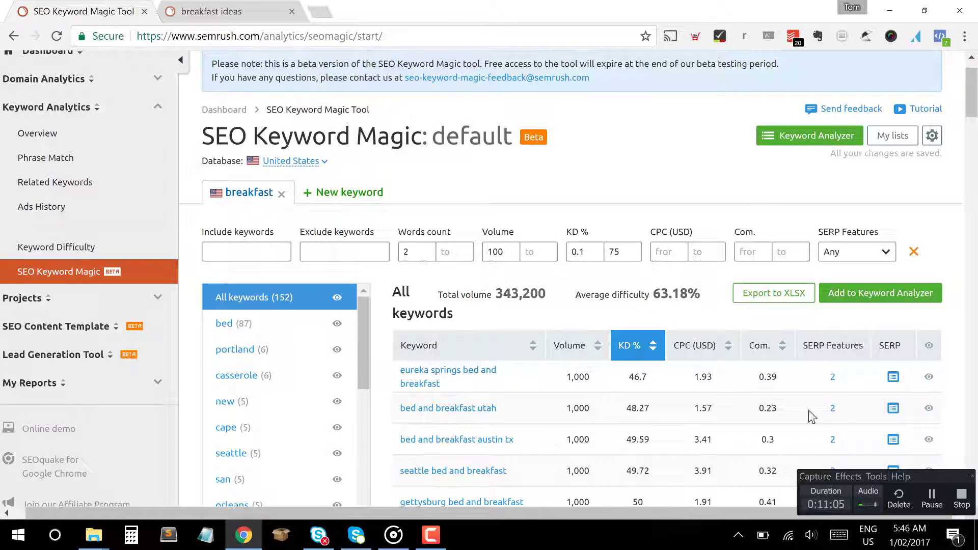
scroll(808, 410, "down", 3)
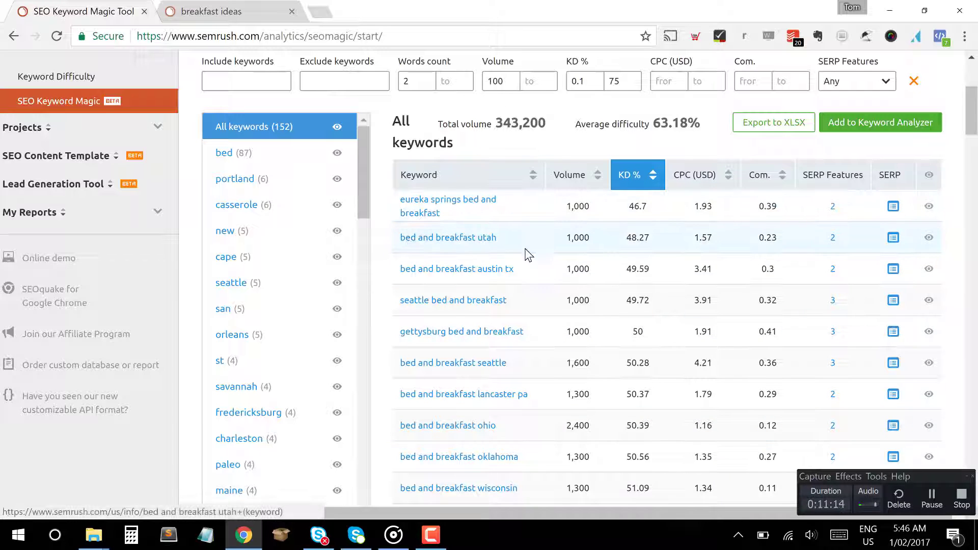
scroll(559, 281, "down", 2)
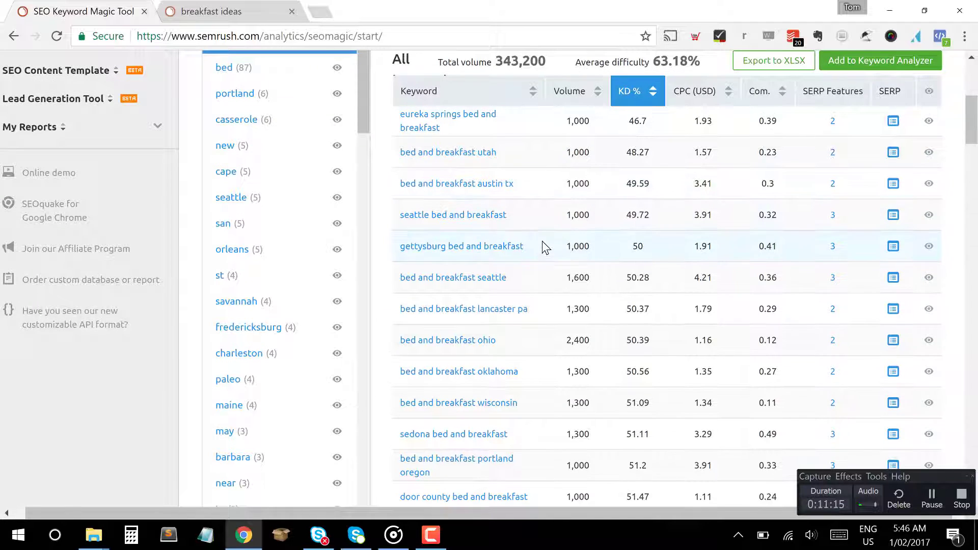
scroll(542, 240, "down", 5)
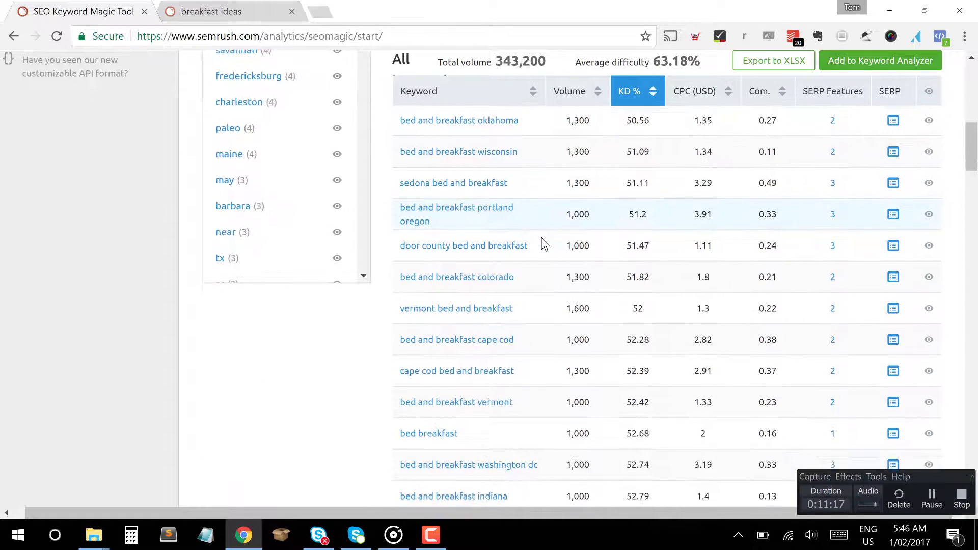
scroll(543, 243, "down", 1)
scroll(541, 241, "down", 2)
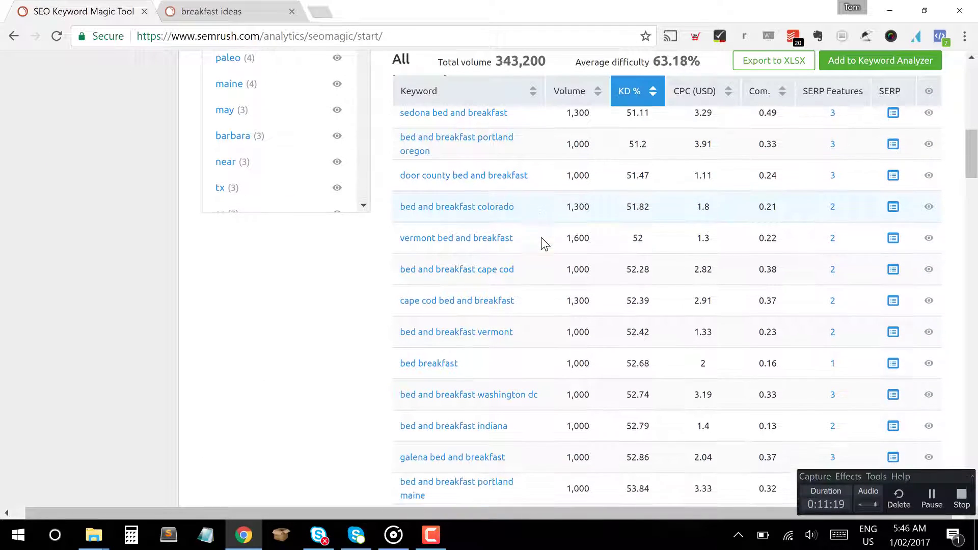
scroll(544, 244, "down", 5)
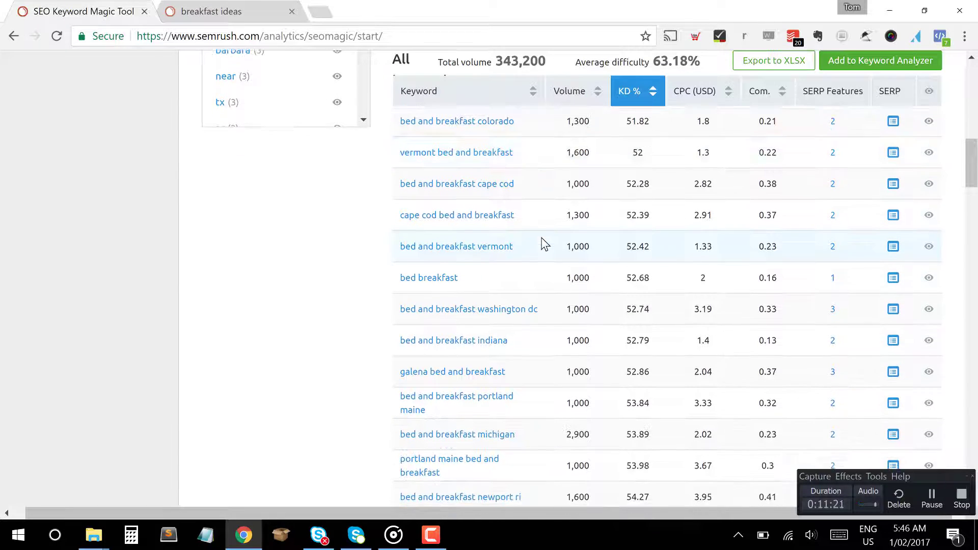
scroll(544, 244, "down", 5)
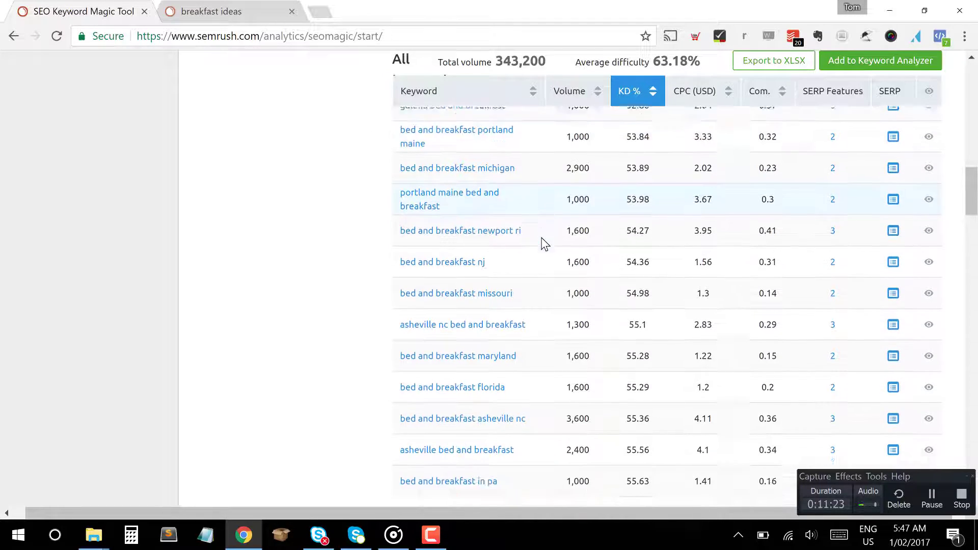
scroll(545, 244, "down", 3)
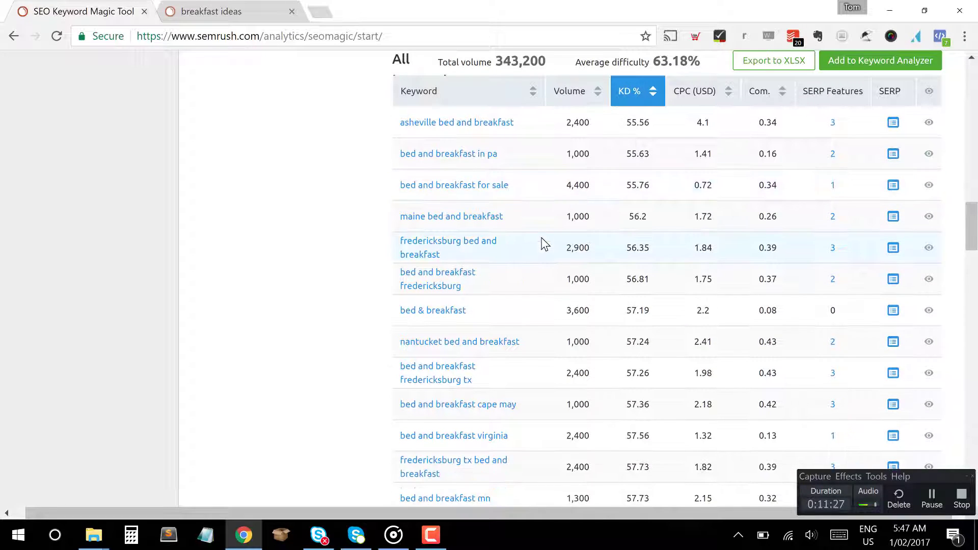
scroll(544, 244, "down", 3)
scroll(545, 243, "down", 7)
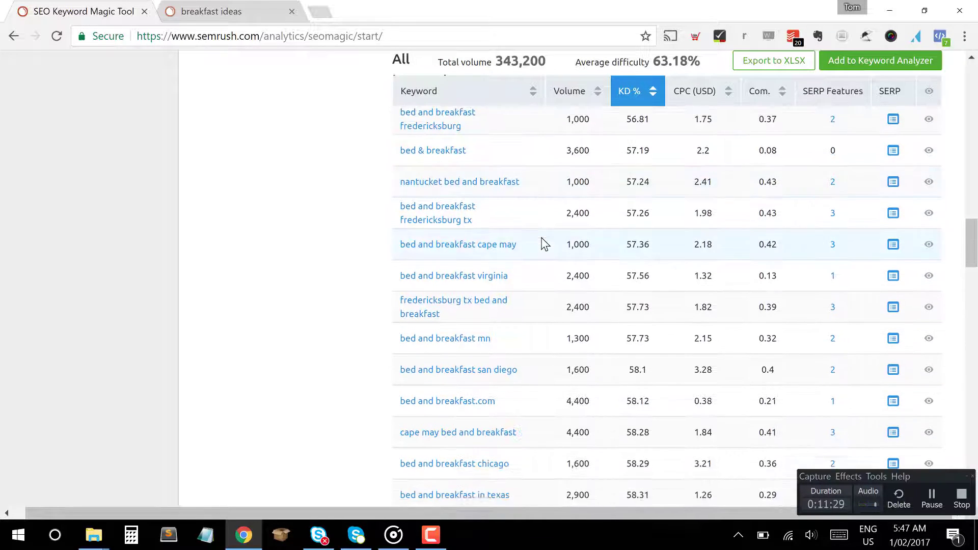
scroll(544, 243, "down", 8)
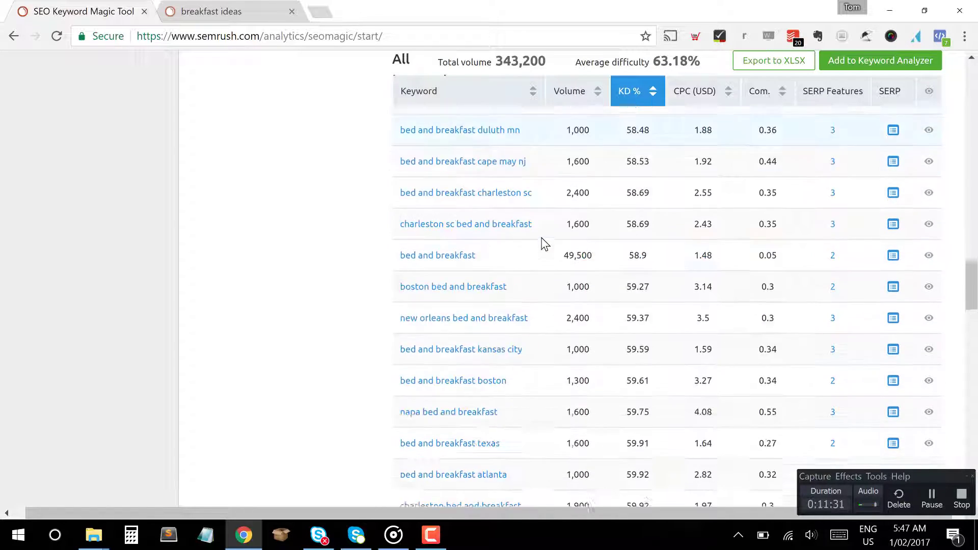
scroll(544, 243, "down", 5)
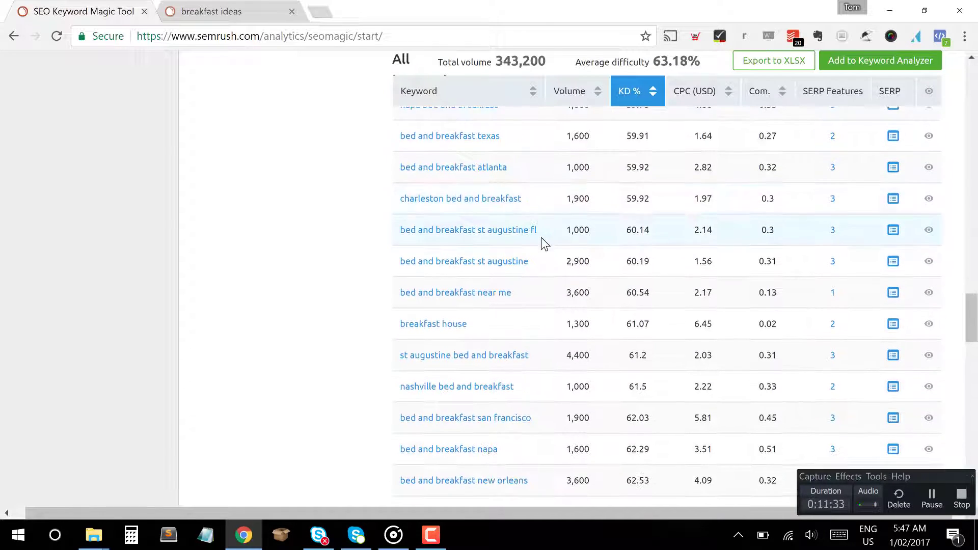
scroll(544, 243, "down", 3)
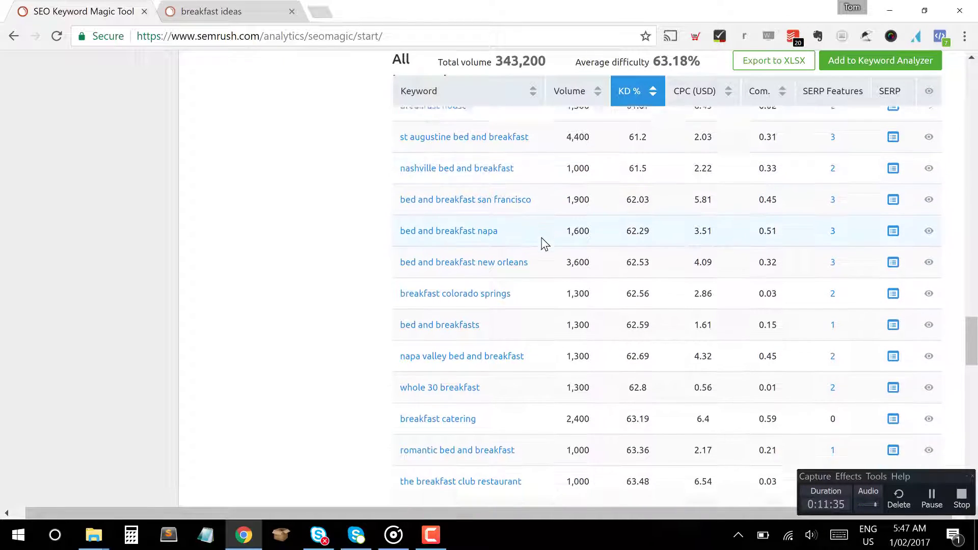
scroll(544, 244, "down", 2)
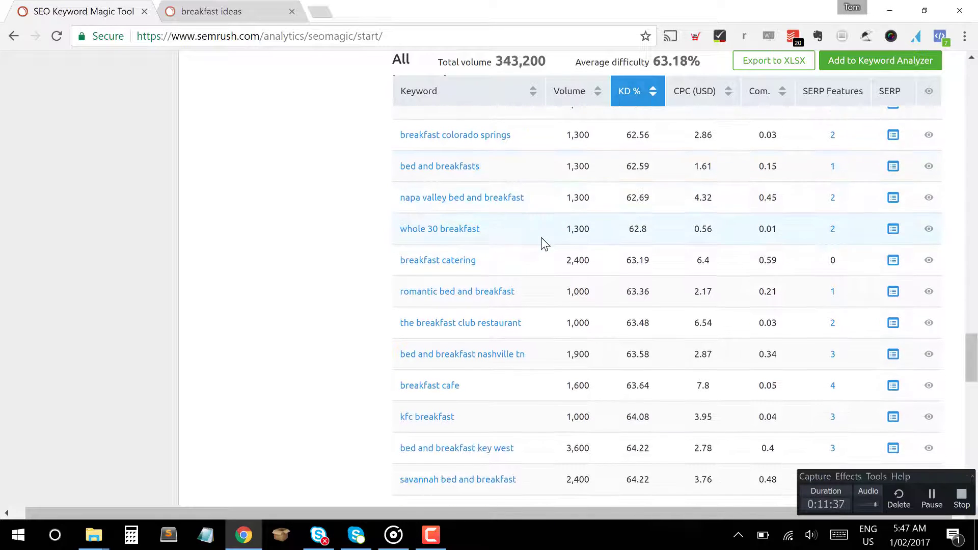
scroll(543, 244, "down", 2)
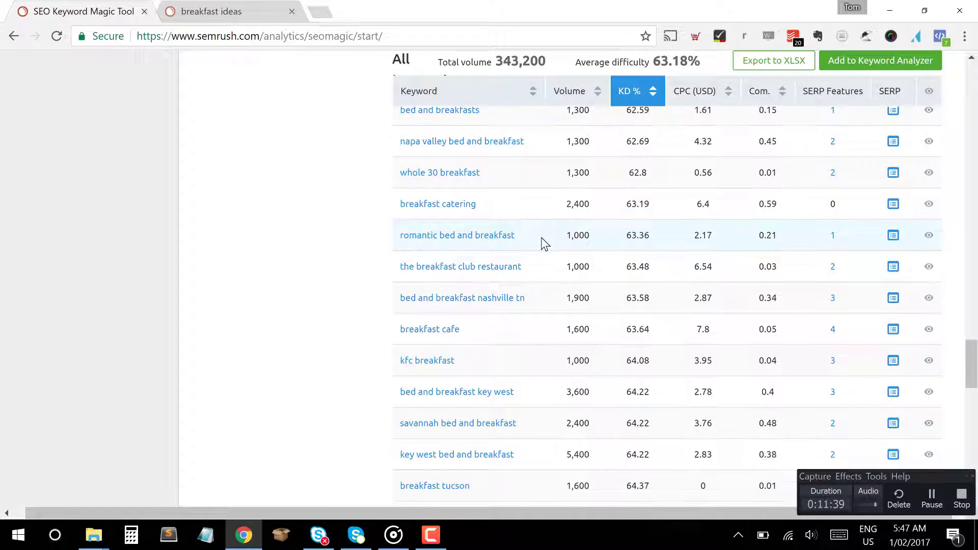
scroll(544, 243, "up", 2)
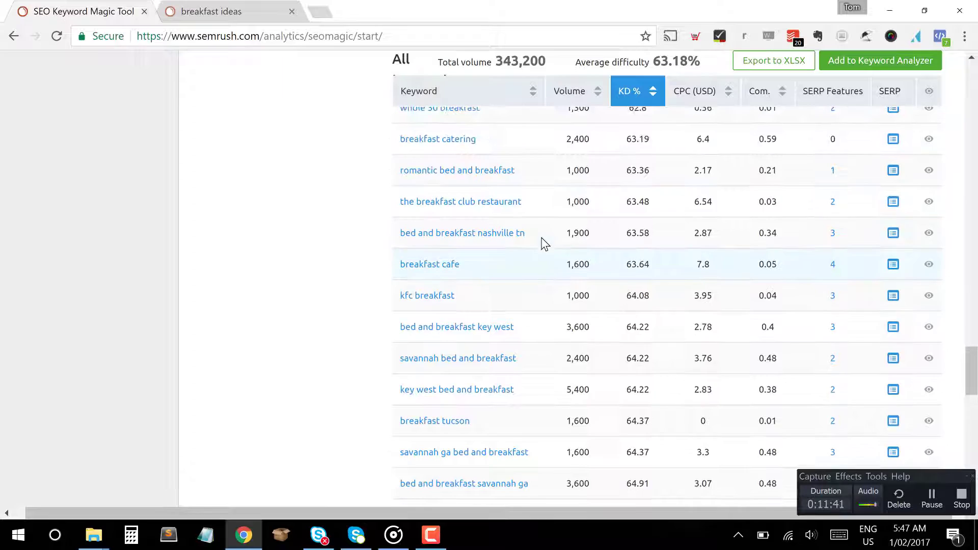
scroll(545, 243, "up", 1)
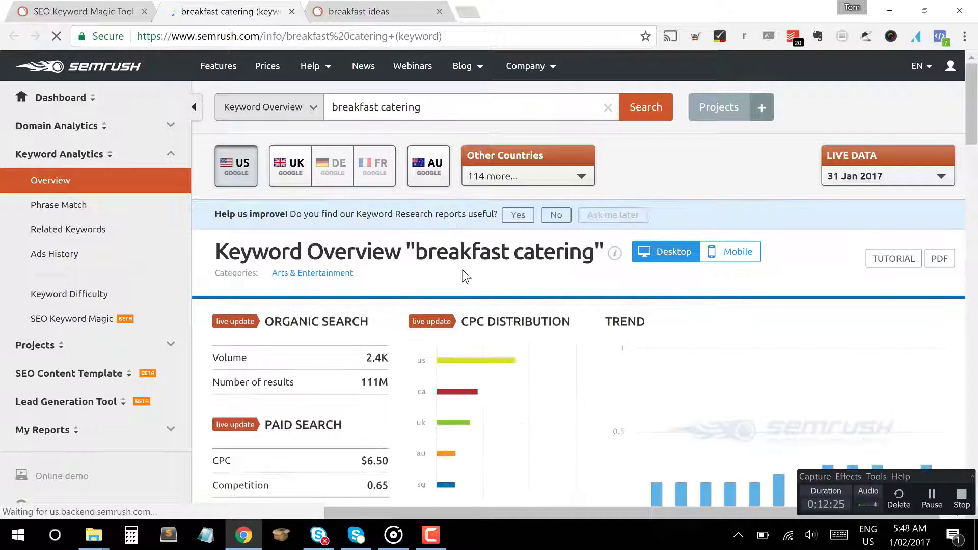
Step: Scroll through the breakfast catering overview, then return to the cached 'breakfast ideas' Google results (about 91,600,000 results)
scroll(609, 425, "down", 2)
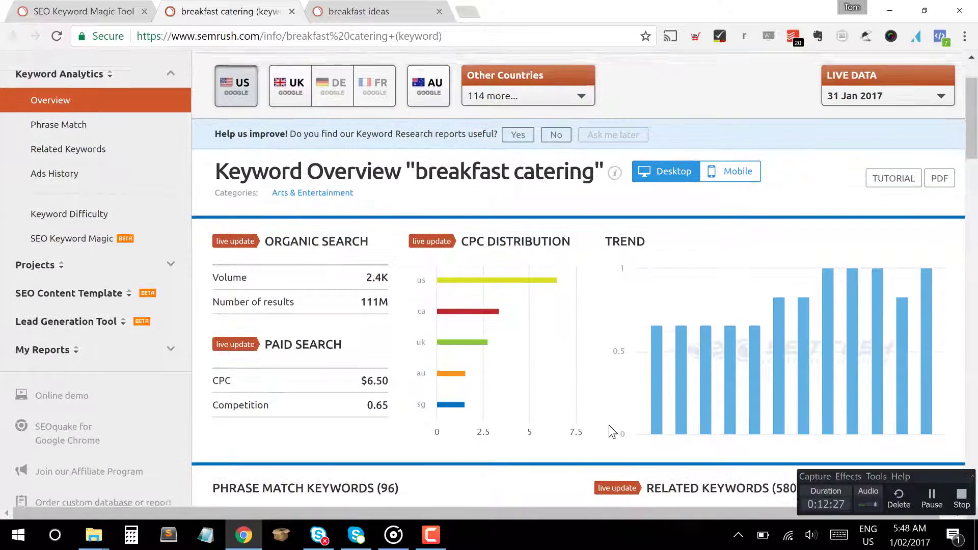
scroll(609, 425, "down", 3)
scroll(609, 425, "up", 3)
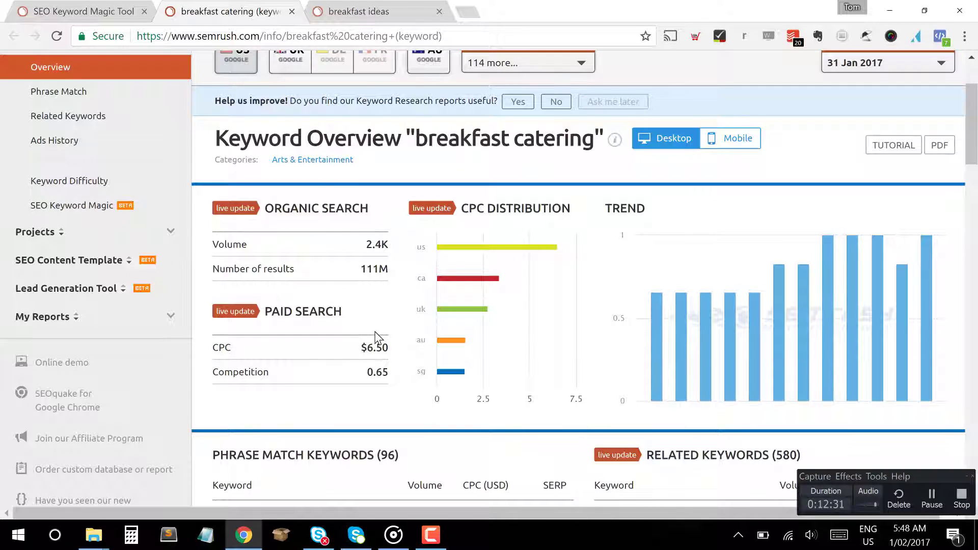
scroll(376, 336, "down", 7)
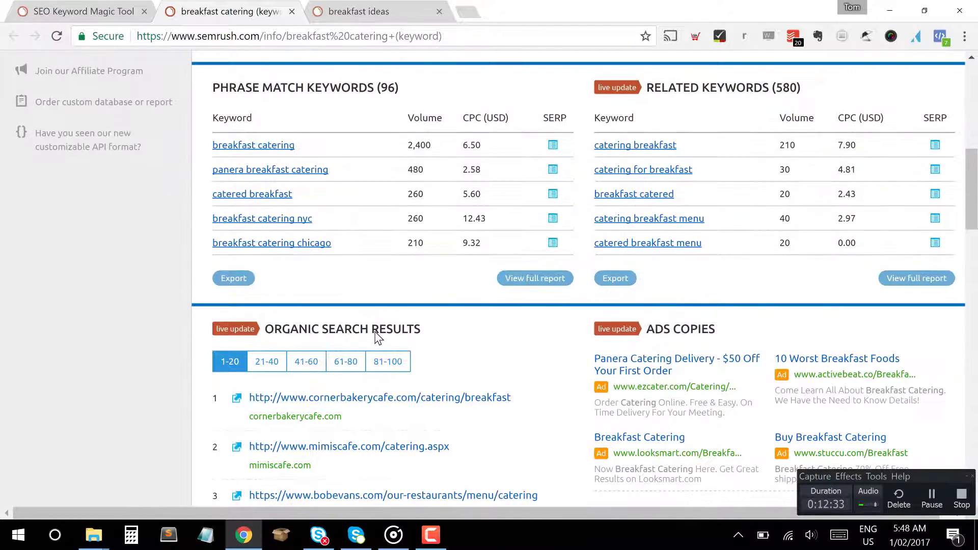
scroll(668, 265, "down", 5)
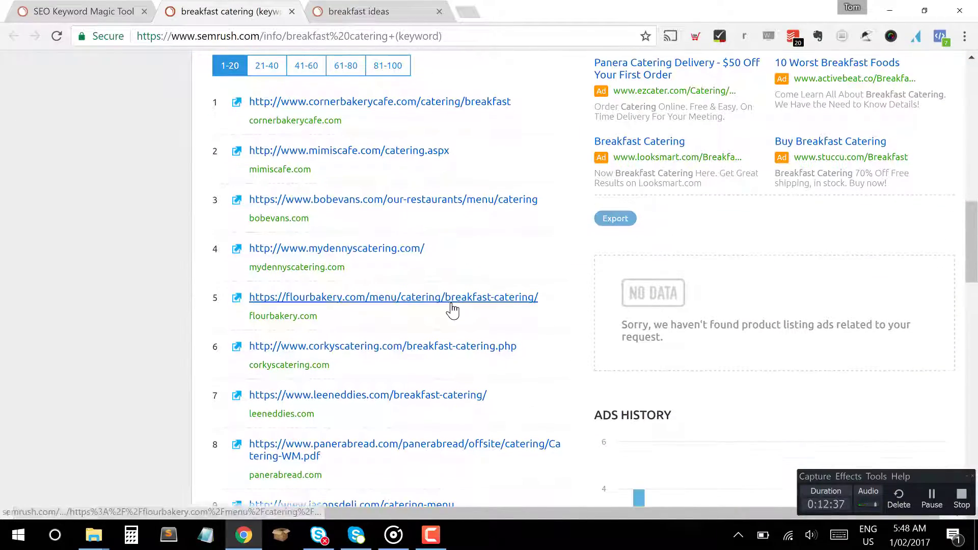
scroll(453, 310, "down", 1)
scroll(453, 310, "up", 3)
scroll(452, 310, "down", 2)
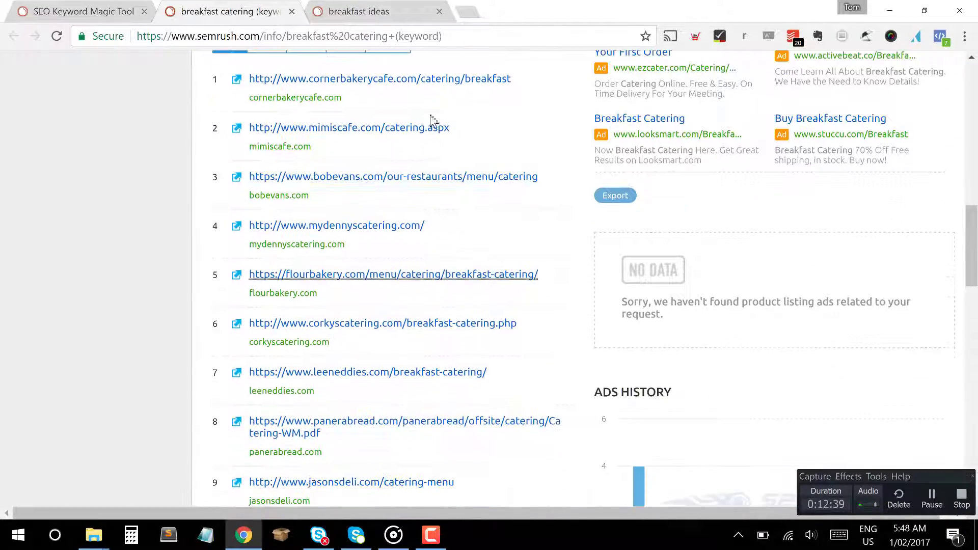
scroll(454, 447, "up", 4)
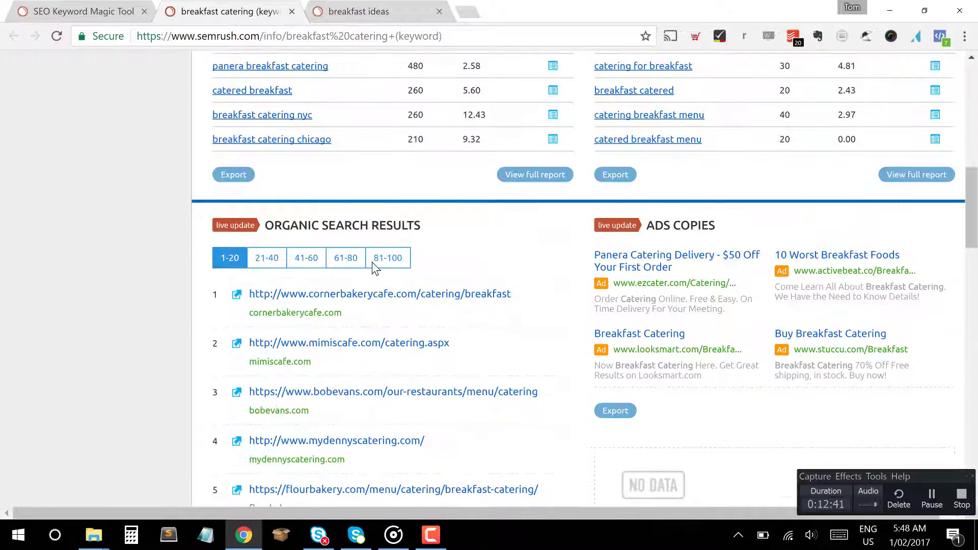
left_click(364, 9)
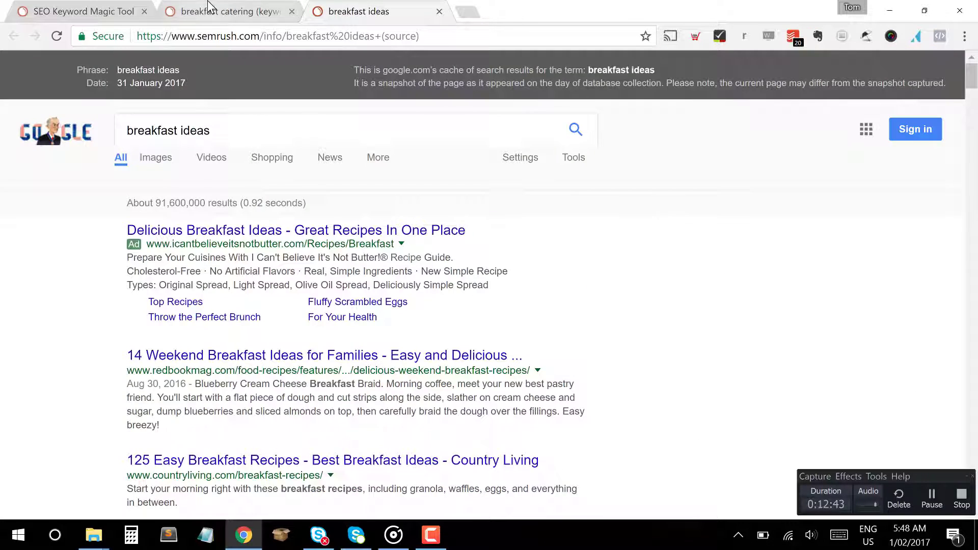
left_click(224, 11)
left_click(81, 12)
scroll(336, 235, "down", 5)
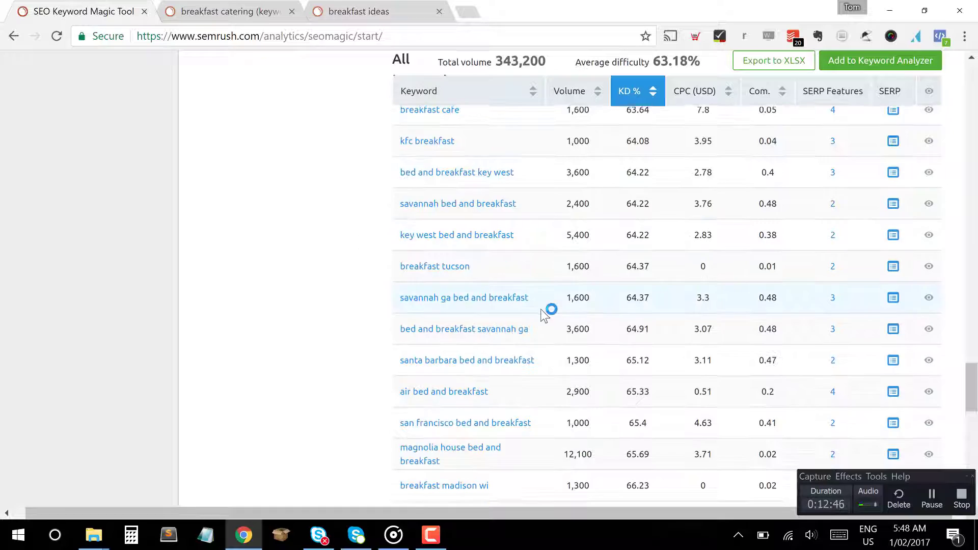
scroll(542, 316, "down", 9)
scroll(417, 298, "up", 1)
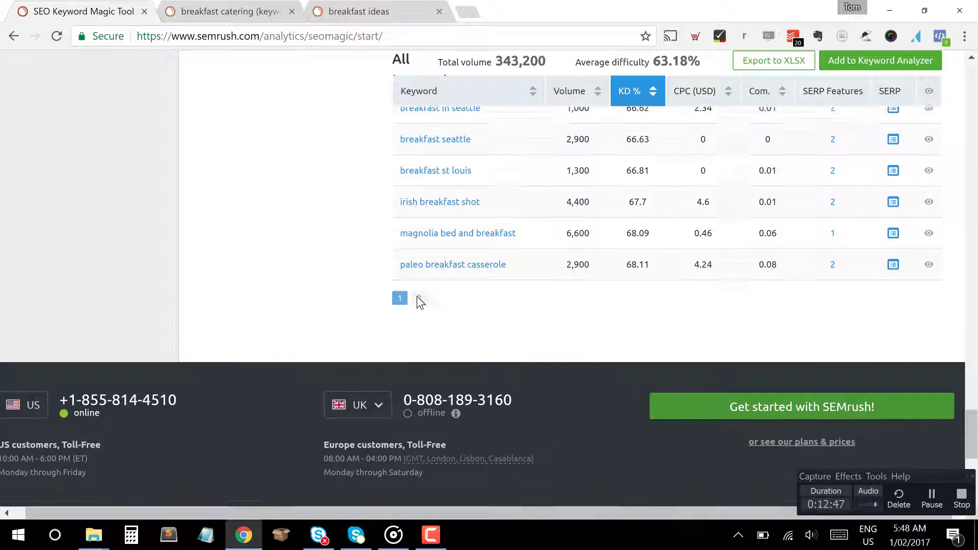
scroll(560, 359, "up", 5)
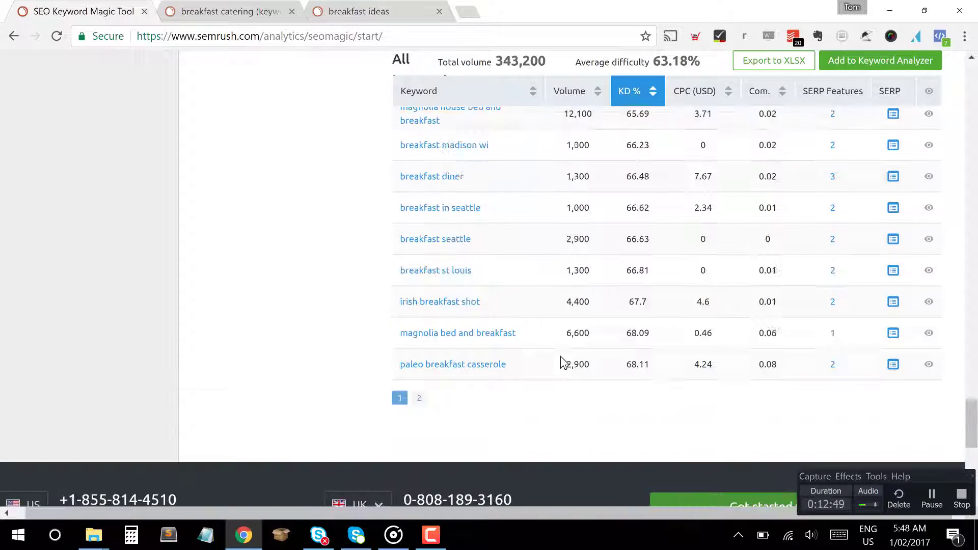
scroll(560, 359, "down", 3)
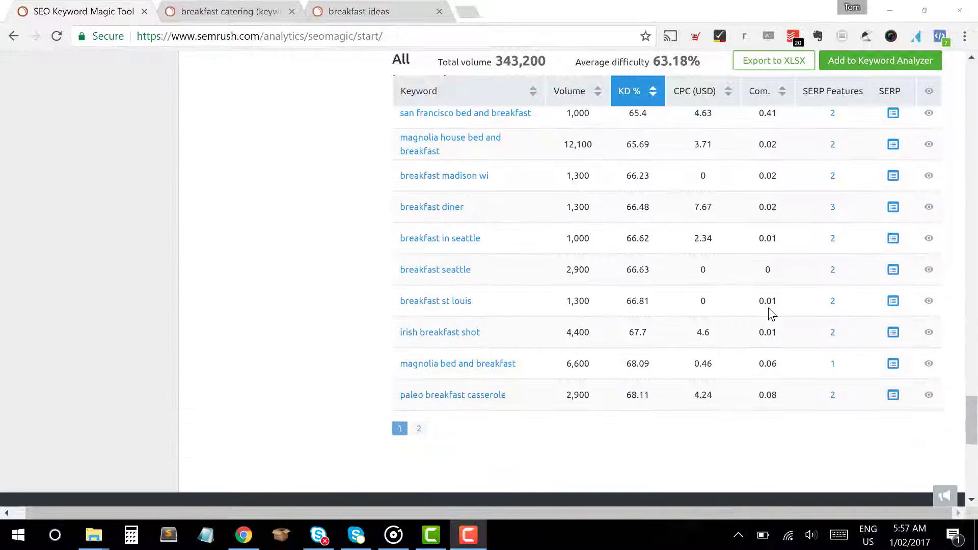
Step: Export the filtered breakfast keywords to XLSX and open the downloaded export (18).xlsx
scroll(770, 313, "up", 20)
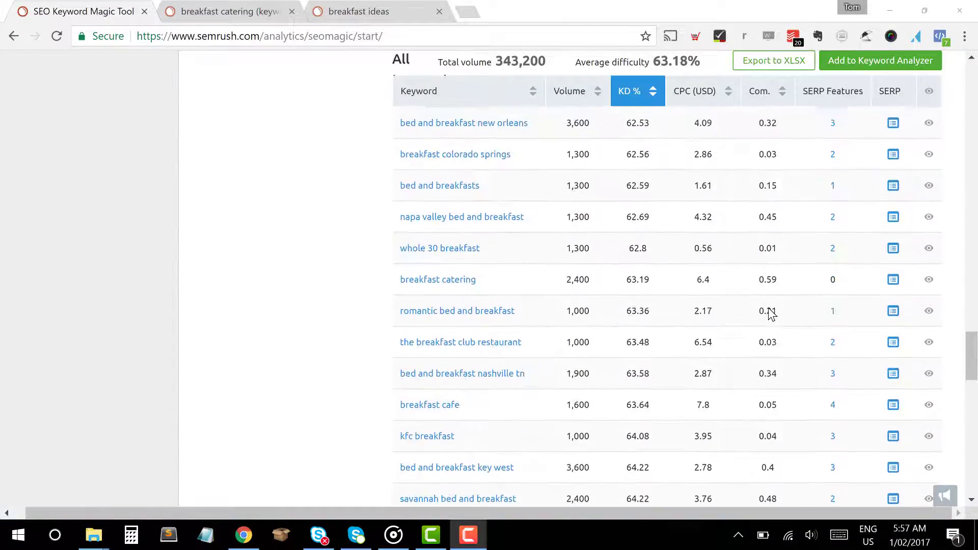
scroll(768, 308, "up", 15)
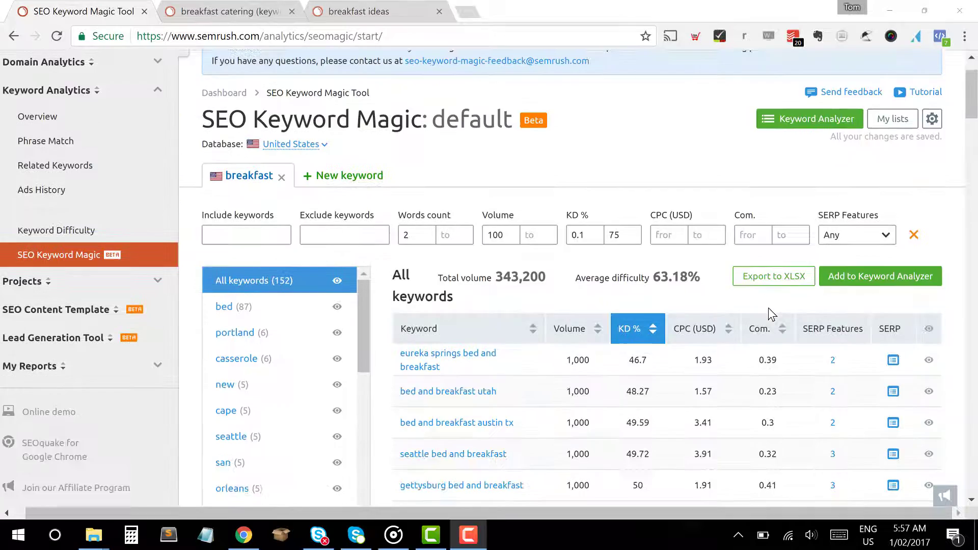
scroll(768, 308, "down", 5)
scroll(768, 308, "up", 6)
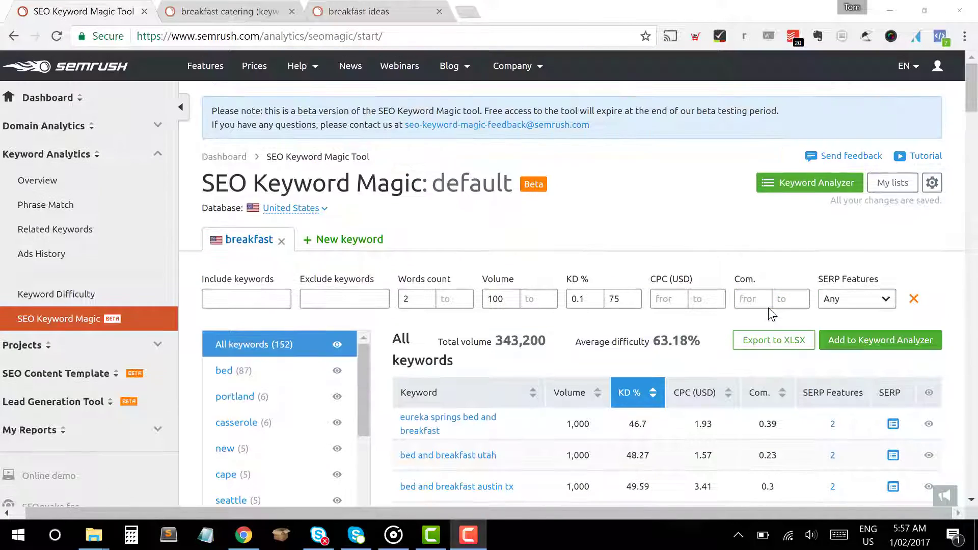
left_click(763, 347)
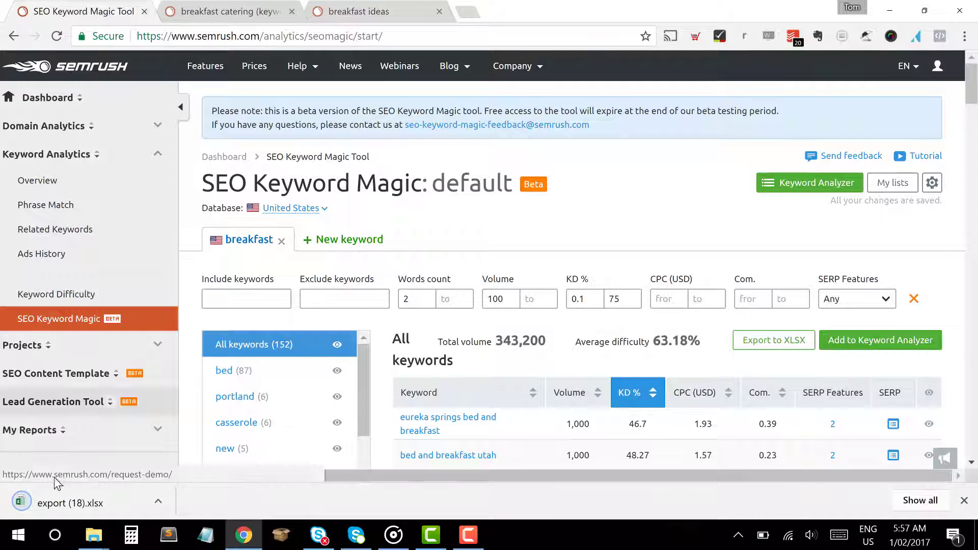
left_click(80, 508)
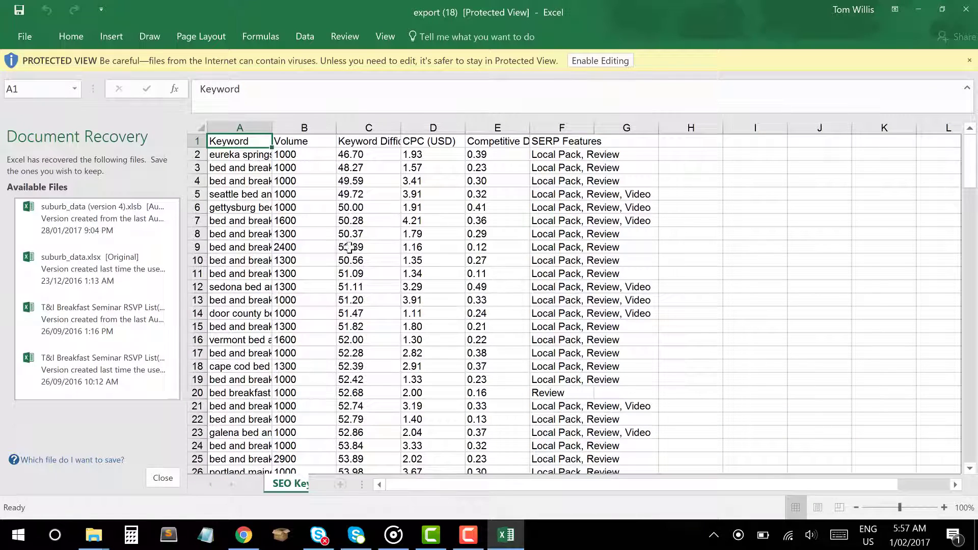
Step: Autofit the Keyword column A and close the Document Recovery pane, confirming the recovered-files choice
left_click(260, 206)
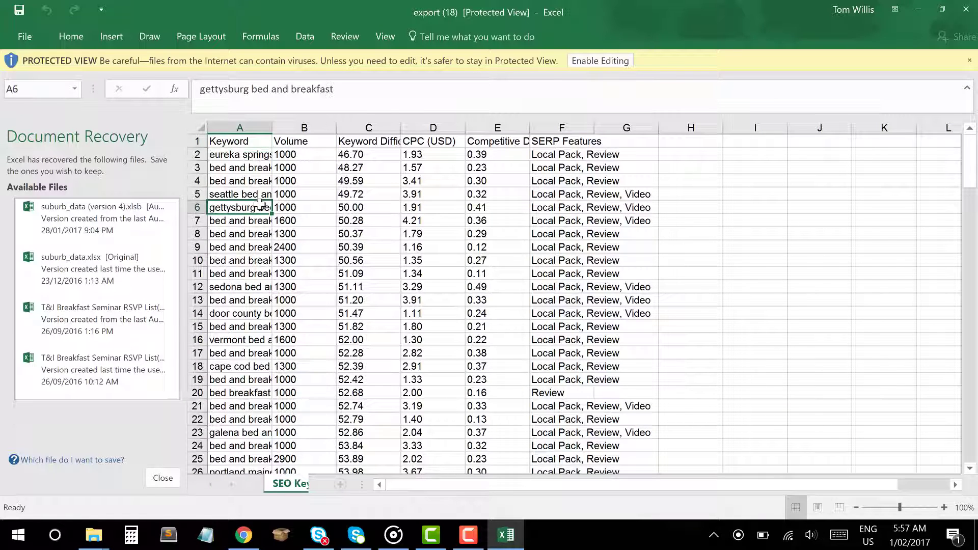
double_click(273, 132)
left_click(163, 477)
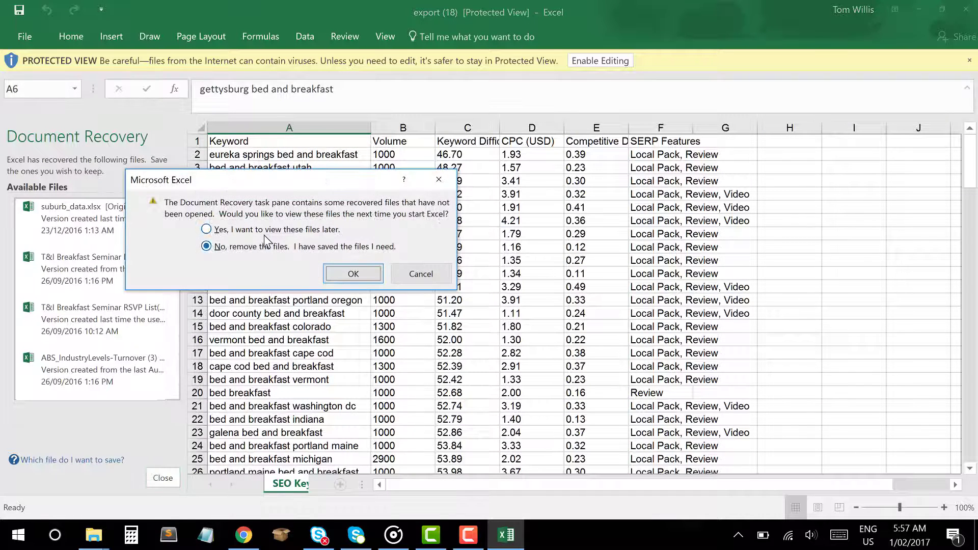
left_click(265, 230)
left_click(356, 275)
Step: Step through the keyword rows and their difficulty values, then return to the top of the sheet
left_click(281, 273)
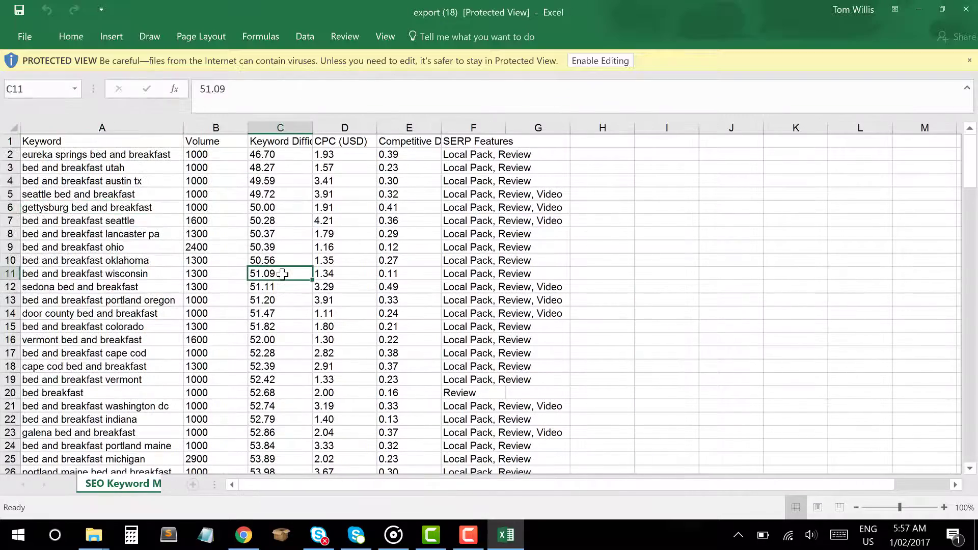
key("Up")
key("Up")
key("Left")
key("Left")
key("Down")
key("Down")
key("Down")
key("Down")
key("Down")
key("Down")
key("Down")
key("Down")
key("Down")
key("Down")
key("Down")
key("Down")
key("Down")
key("Down")
key("Down")
key("Down")
key("Down")
key("Down")
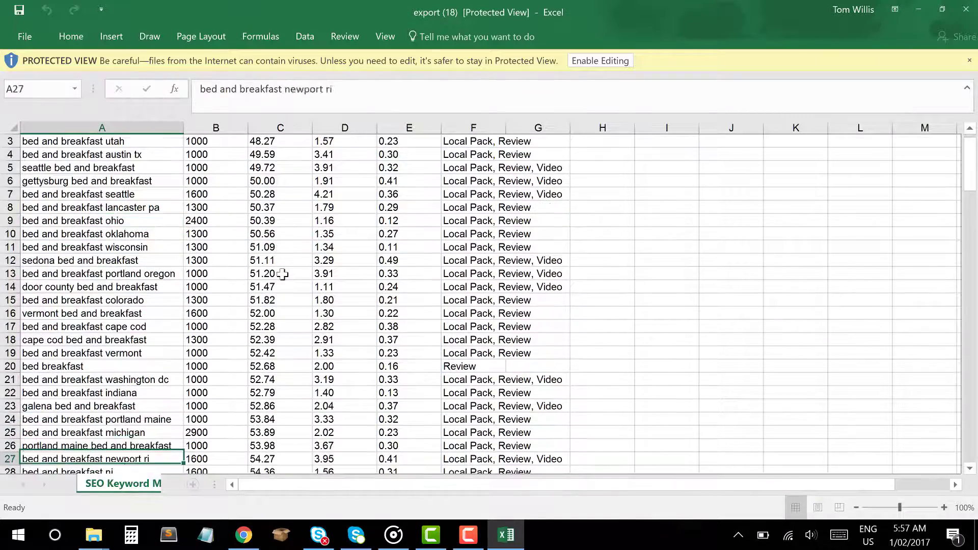
key("Down")
key("Down")
key("Down")
key("Down")
key("Down")
key("Down")
key("Down")
key("Down")
key("Down")
key("Down")
key("Down")
key("Down")
key("Down")
key("Down")
key("Down")
key("Down")
key("Down")
key("Down")
key("Down")
key("Down")
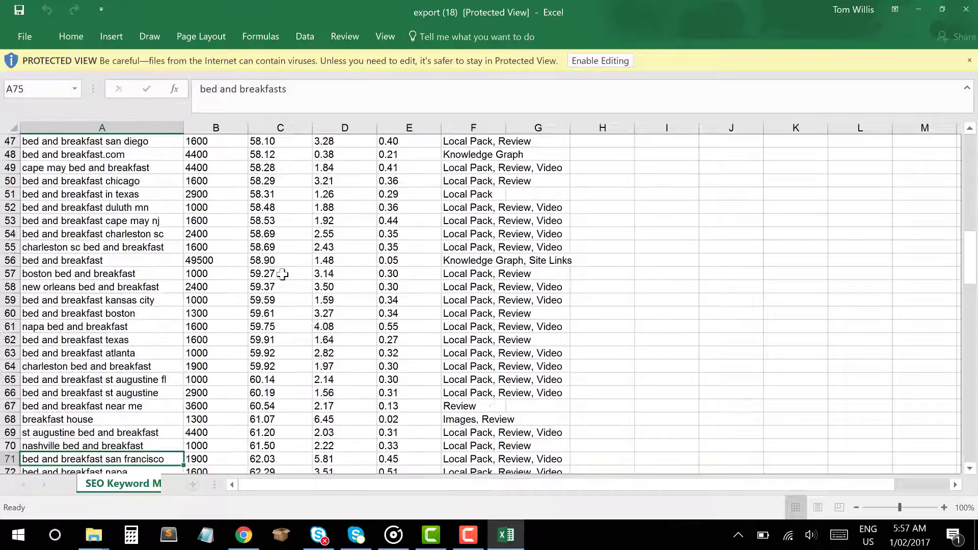
key("Down")
key("Down")
key("Down")
key("Down")
key("Down")
key("Down")
key("Down")
key("Down")
key("Down")
key("Down")
key("Down")
key("Down")
key("Down")
key("Down")
key("Right")
key("Right")
key("Left")
key("Left")
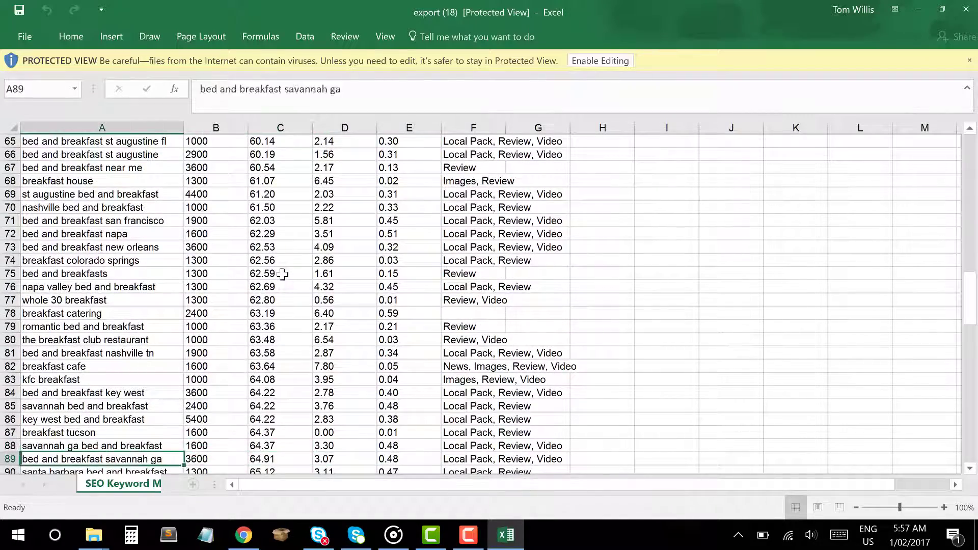
key("Down")
key("Down")
key("Down")
key("Down")
key("Down")
key("Down")
key("Down")
key("Down")
key("Down")
key("Down")
key("Down")
key("Down")
key("Down")
key("Down")
key("Down")
key("Down")
key("Down")
key("Down")
key("Down")
key("Down")
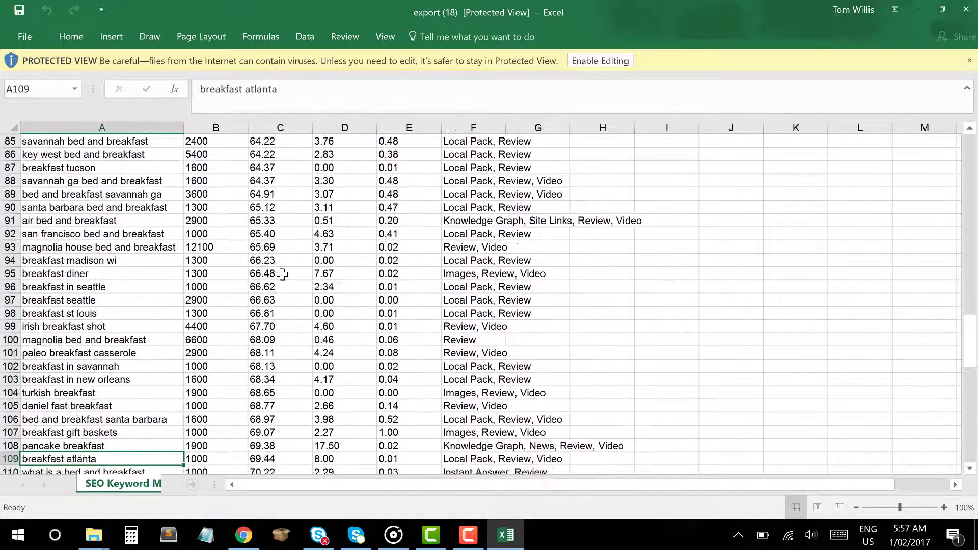
key("Down")
key("Down")
key("Down")
key("Down")
key("Down")
key("Down")
key("Down")
key("Down")
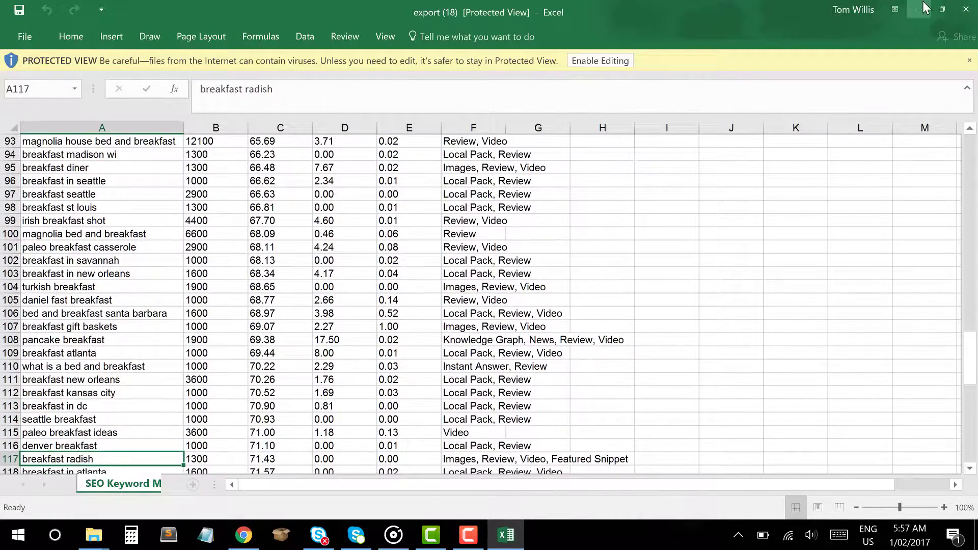
key("ctrl+Up")
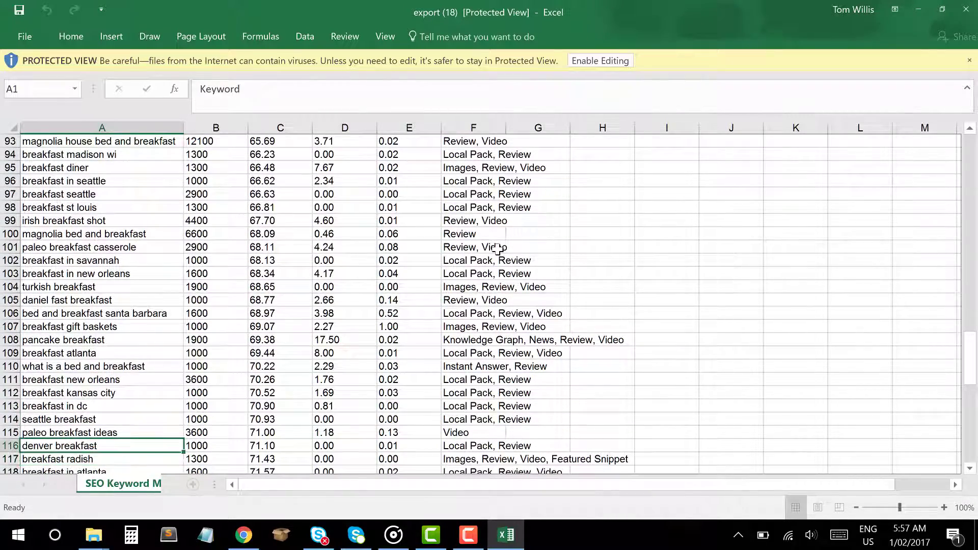
key("Right")
key("Right")
key("Down")
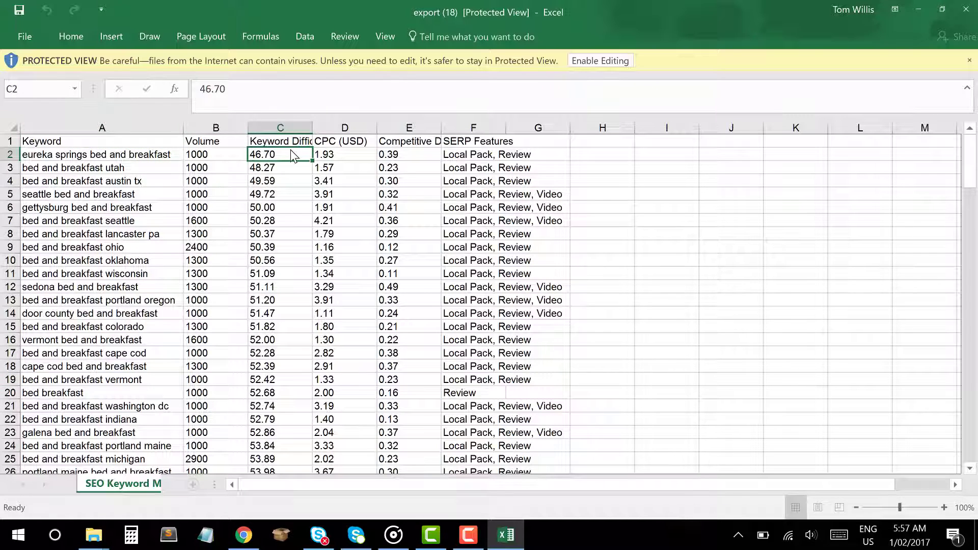
Step: Autofit the Keyword Difficulty column C and minimize Excel
double_click(312, 127)
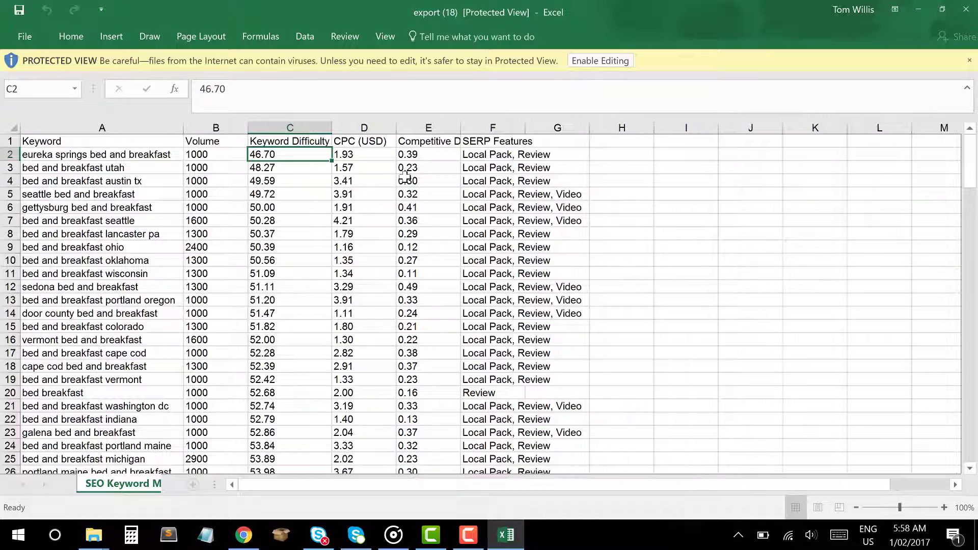
left_click(368, 179)
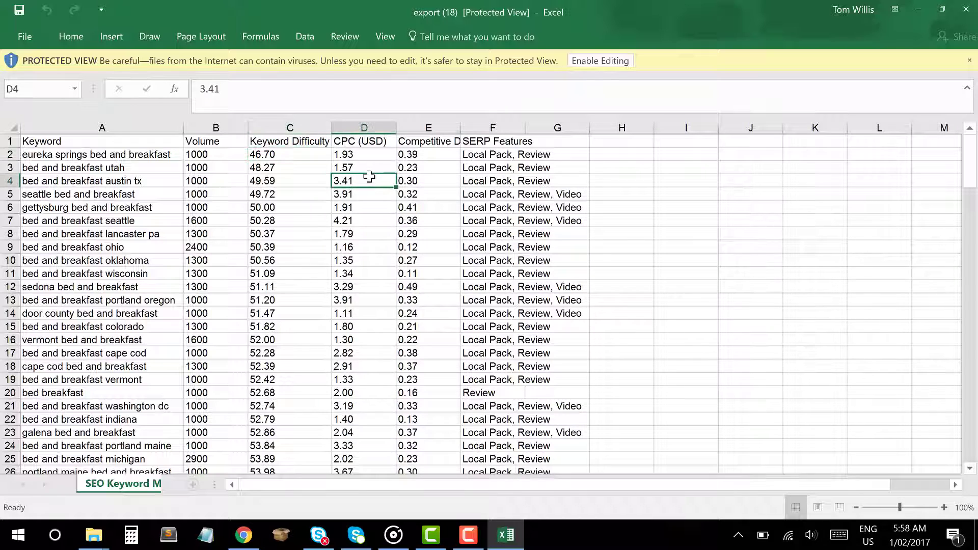
left_click(918, 9)
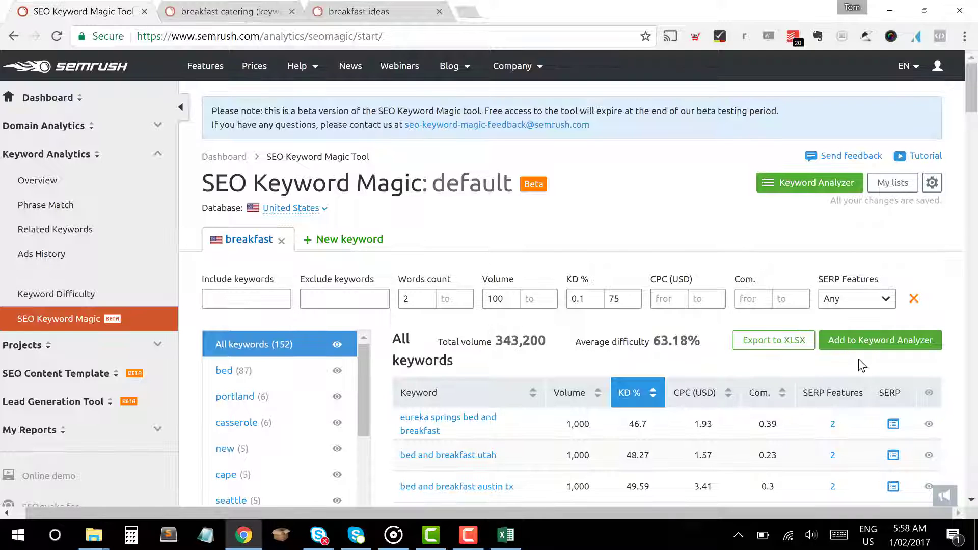
Step: Close the breakfast keyword search in Keyword Magic
scroll(855, 367, "down", 3)
scroll(856, 367, "up", 3)
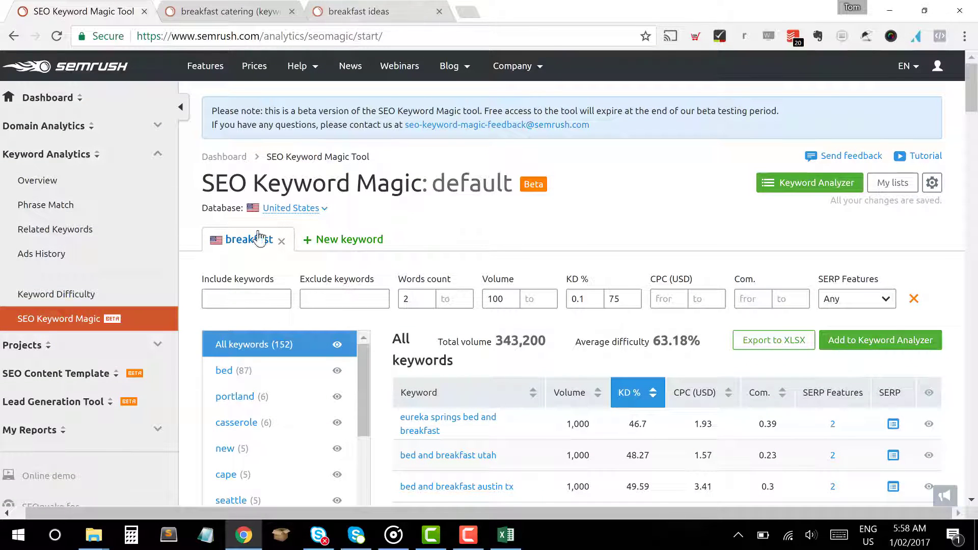
left_click(281, 243)
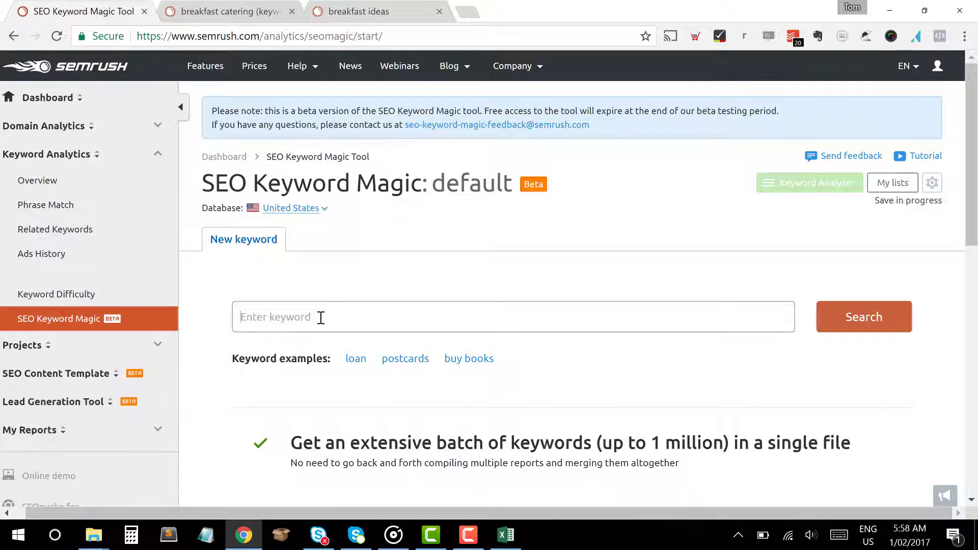
Step: Search for the keyword 'coffee' and cap KD % at a maximum of 75
type("coff")
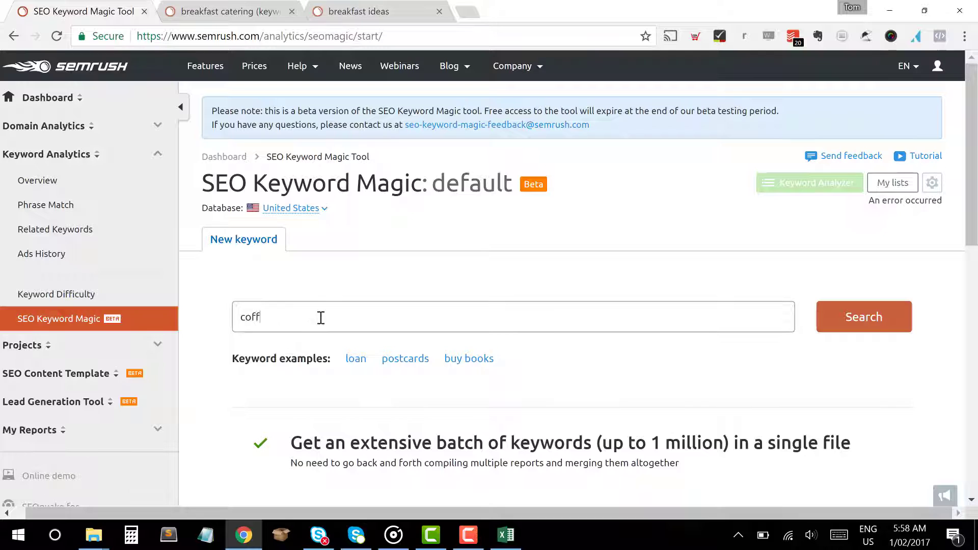
type("ee")
key("Return")
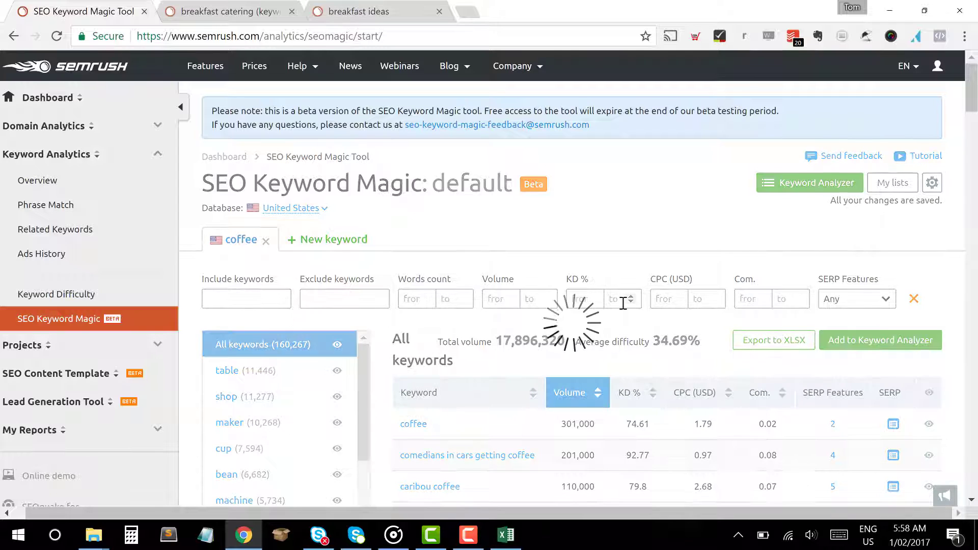
type("0")
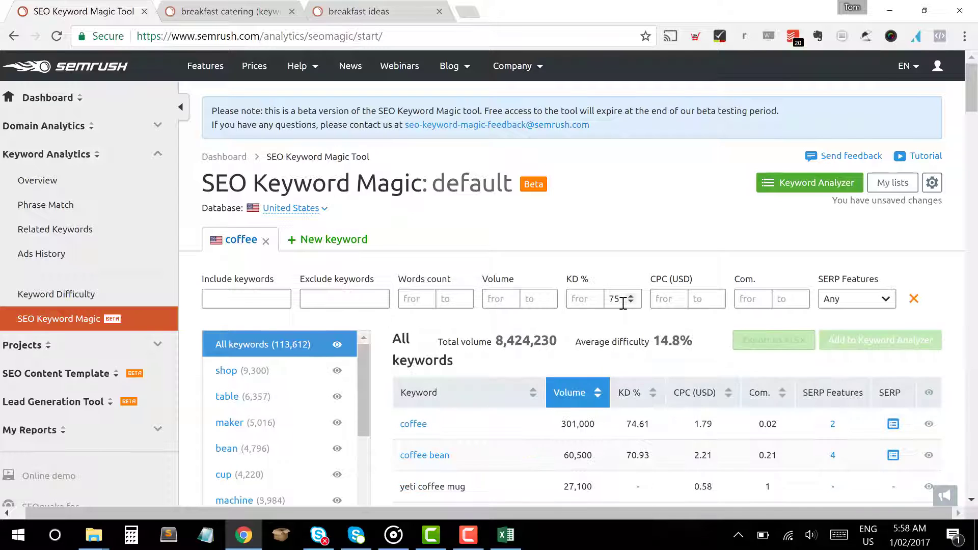
scroll(652, 417, "down", 5)
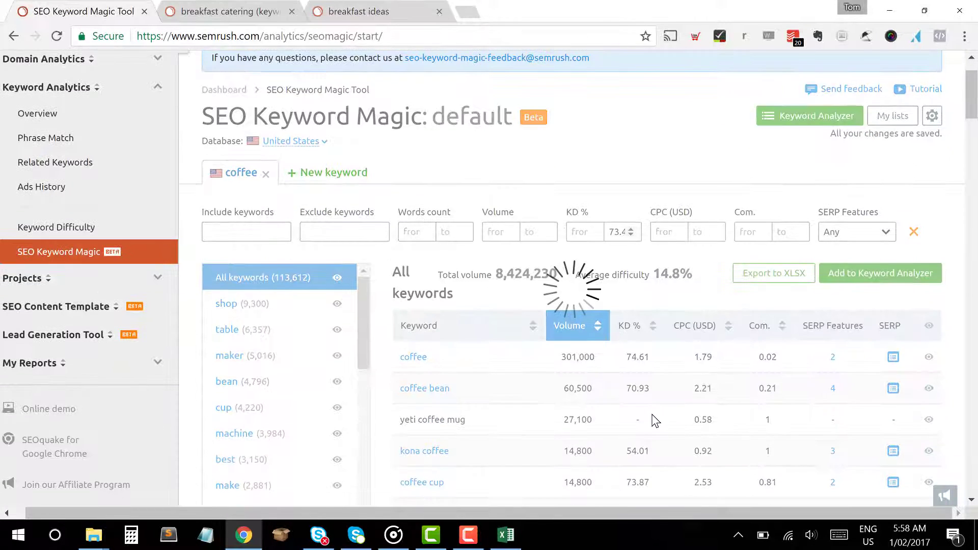
scroll(653, 416, "down", 4)
scroll(653, 415, "up", 9)
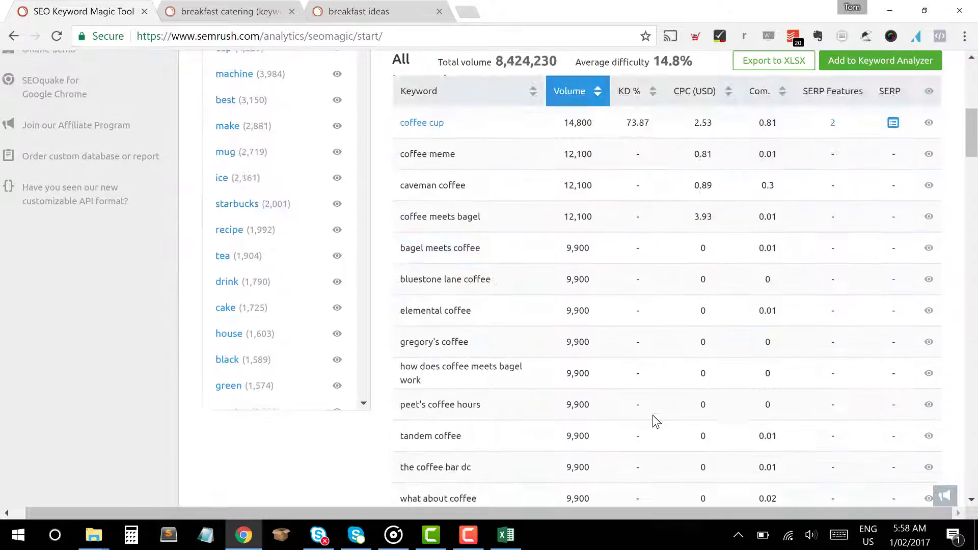